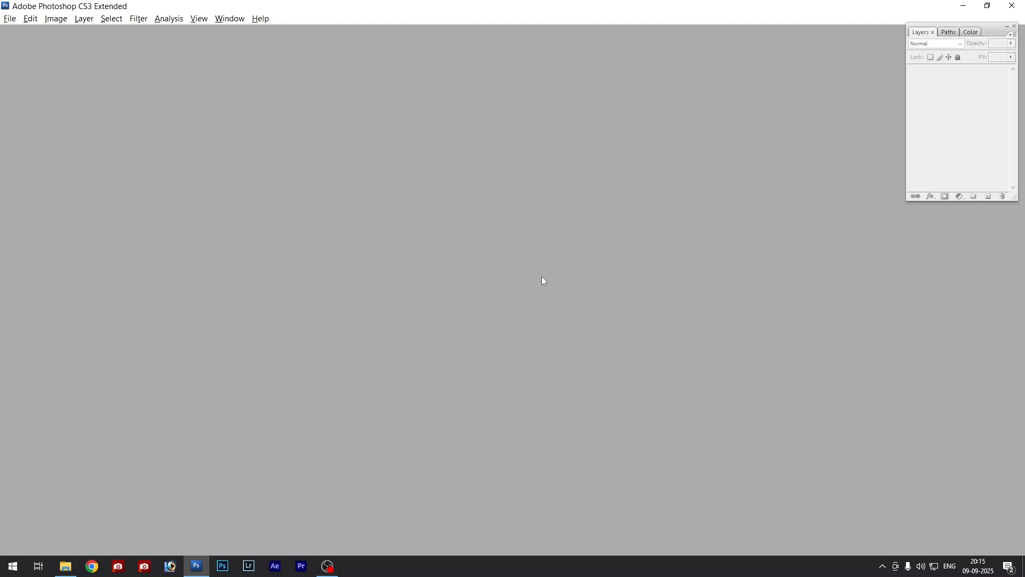
# - Open the portraits ChatGPT Image 02_49_55 PM and 02_50_57 PM from the LR folder in File Explorer into Photoshop
pyautogui.hotkey('alt', 'Tab')
pyautogui.click(672, 249)
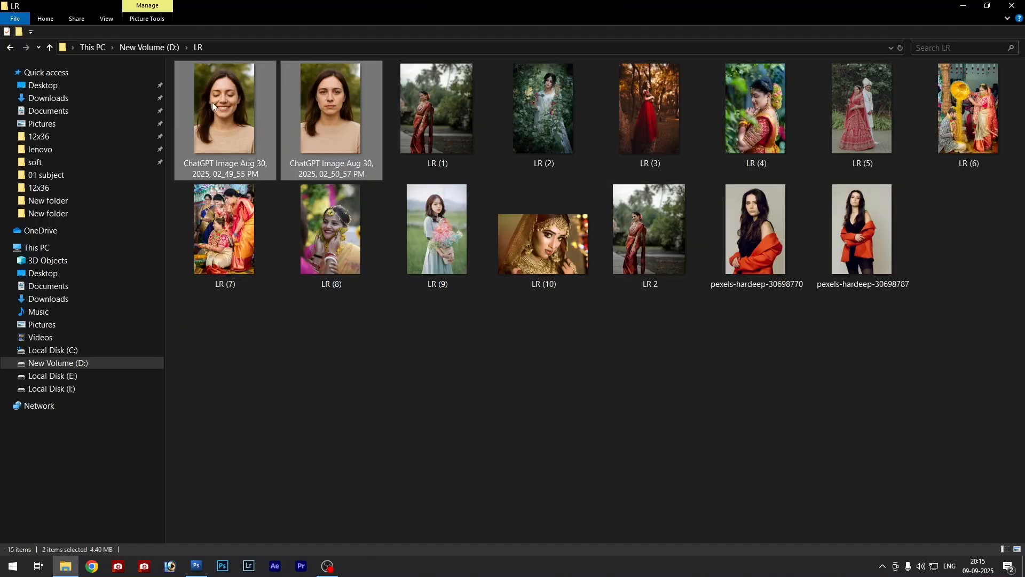
pyautogui.moveTo(212, 101); pyautogui.dragTo(513, 259)
pyautogui.hotkey('alt', 'Tab')
# - Fit the portraits in their windows and arrange the neutral and smiling ones side by side
pyautogui.moveTo(192, 43); pyautogui.dragTo(614, 47)
pyautogui.hotkey('ctrl', '0')
pyautogui.hotkey('ctrl', 'Tab')
pyautogui.hotkey('ctrl', '0')
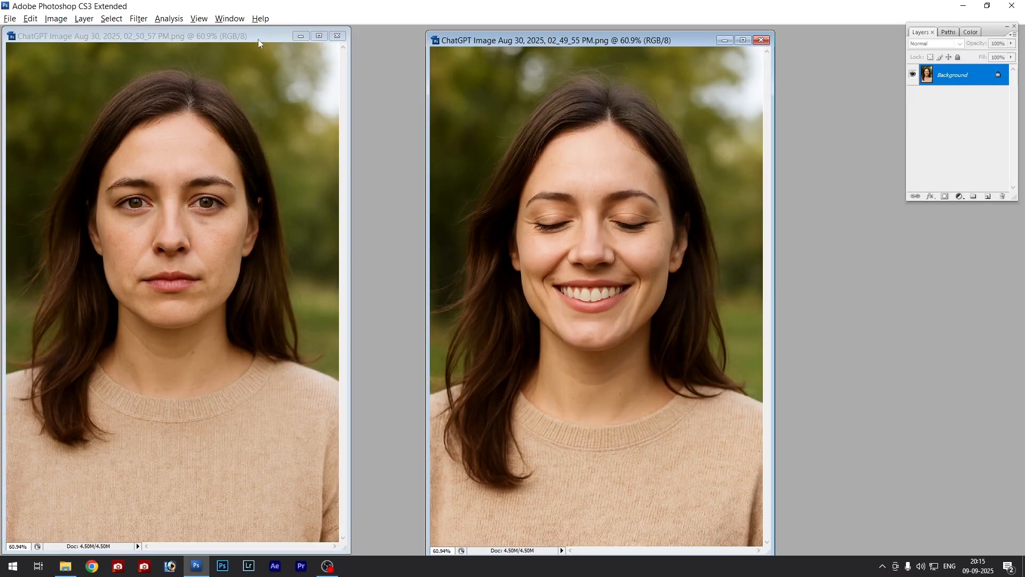
pyautogui.moveTo(258, 40); pyautogui.dragTo(333, 39)
pyautogui.moveTo(580, 41); pyautogui.dragTo(591, 40)
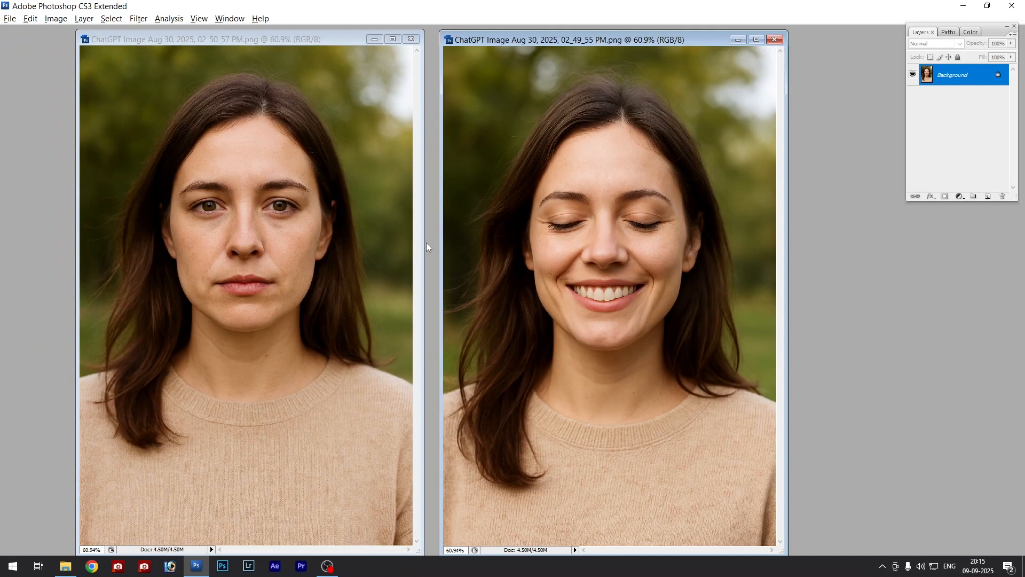
# - Select both open eyes in the neutral 02_50_57 portrait with two separate elliptical marquee selections
pyautogui.click(255, 298)
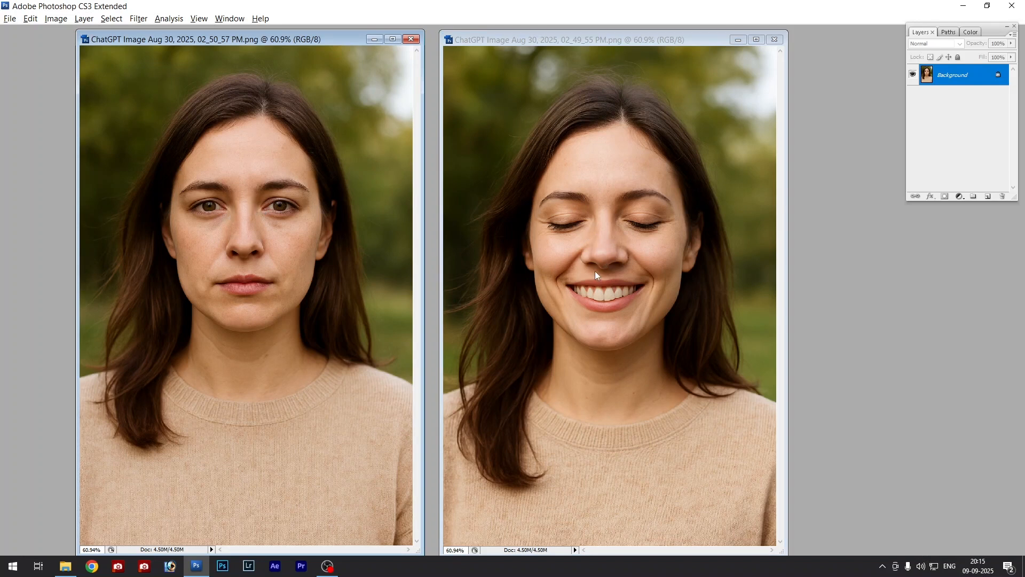
pyautogui.click(236, 213)
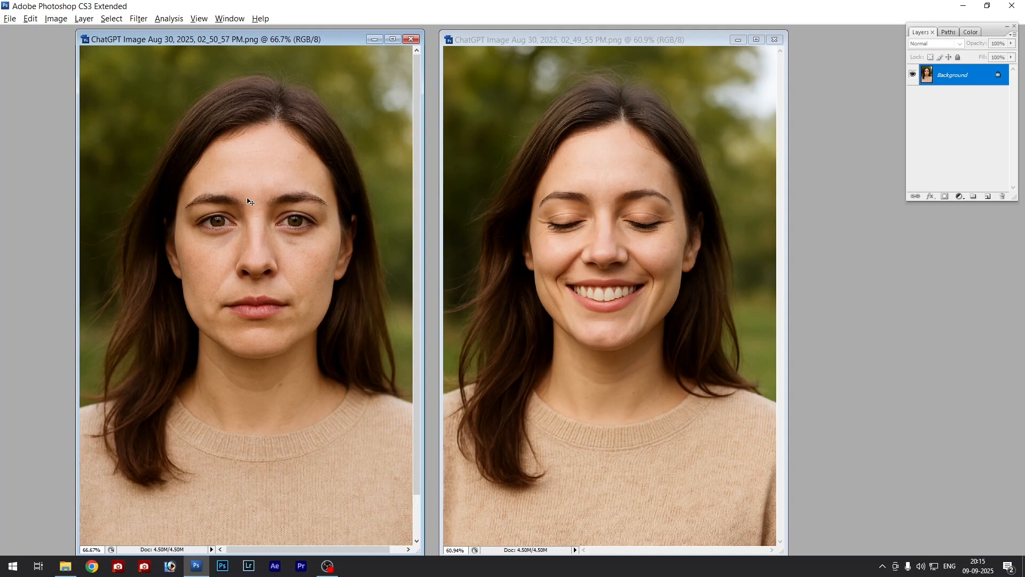
pyautogui.click(239, 242)
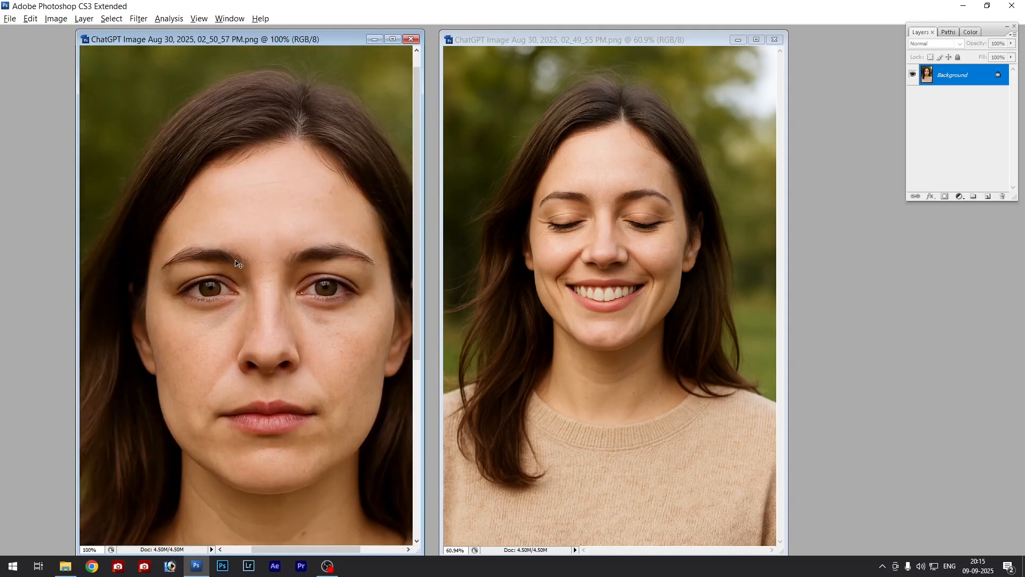
pyautogui.press('Tab')
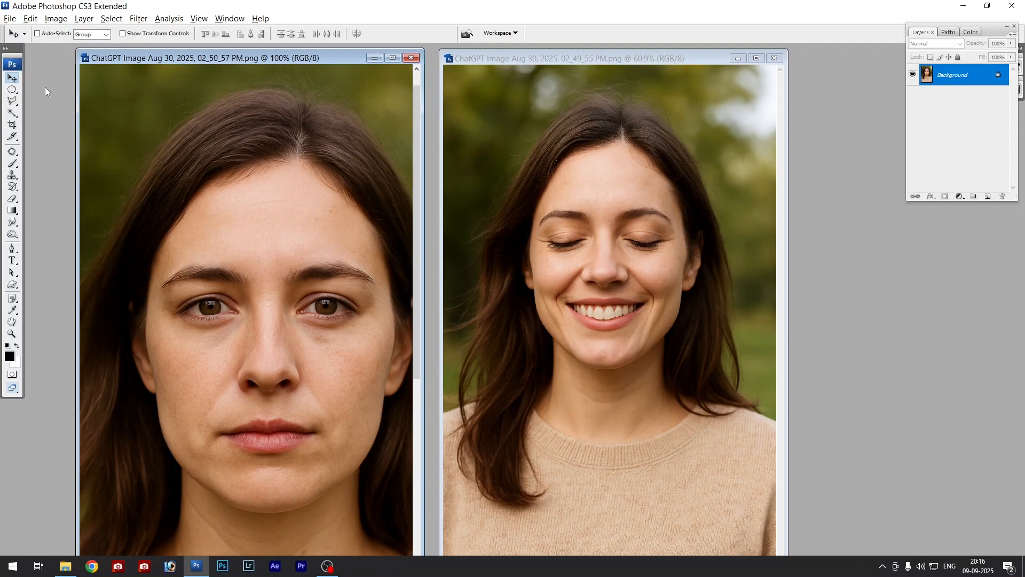
pyautogui.click(13, 90)
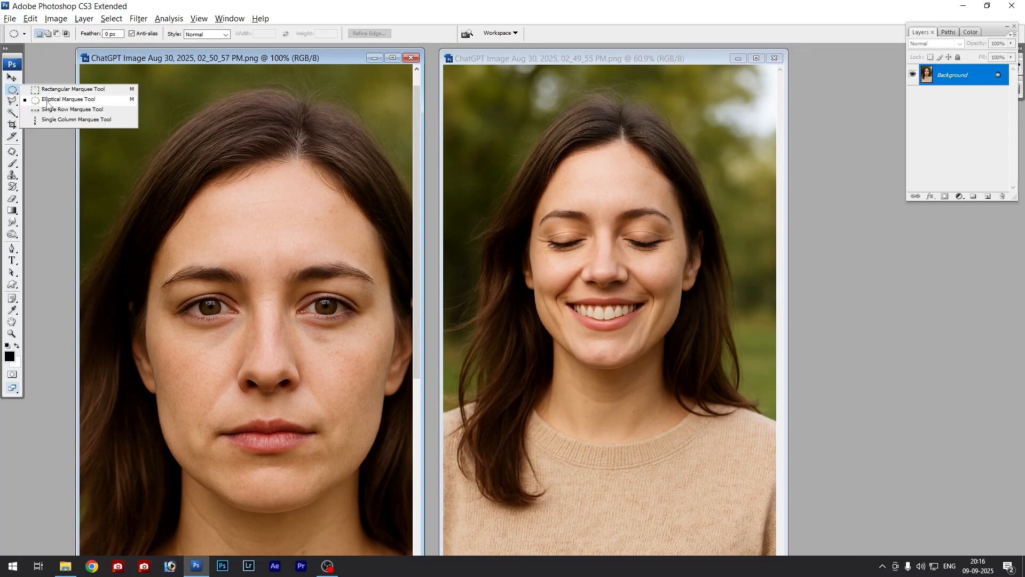
pyautogui.click(50, 99)
pyautogui.click(13, 90)
pyautogui.click(53, 102)
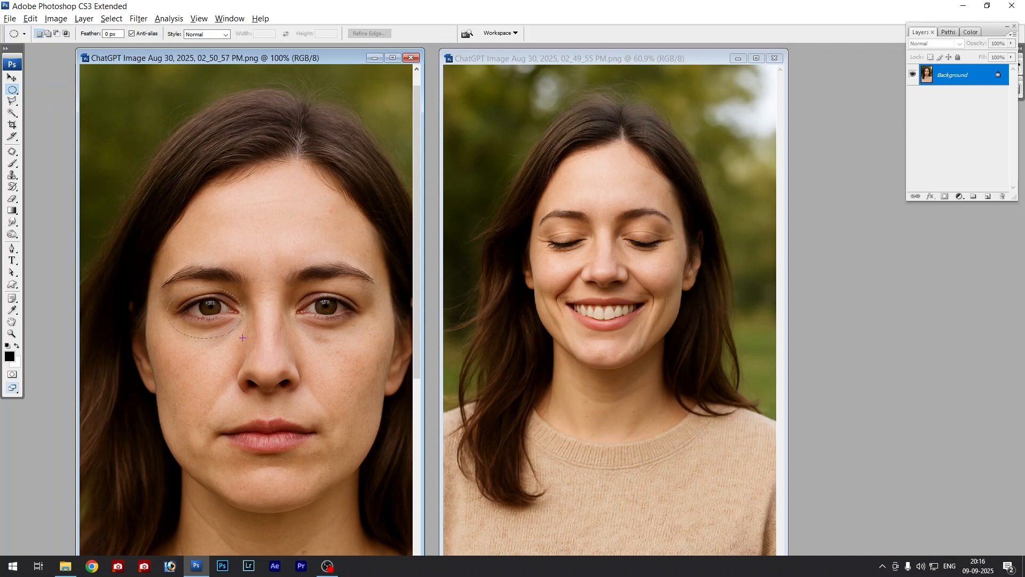
pyautogui.moveTo(245, 337); pyautogui.dragTo(253, 344)
pyautogui.moveTo(290, 287); pyautogui.dragTo(331, 318)
pyautogui.moveTo(374, 347); pyautogui.dragTo(377, 344)
# - Feather the selection around both eyes with a radius of 10 pixels
pyautogui.hotkey('ctrl', 'alt', 'd')
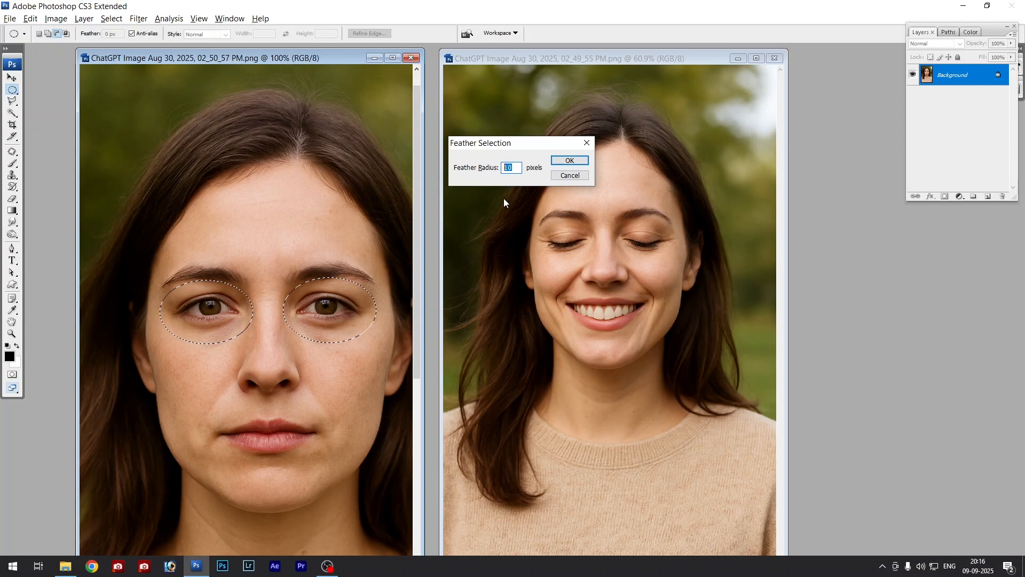
pyautogui.moveTo(517, 145); pyautogui.dragTo(523, 142)
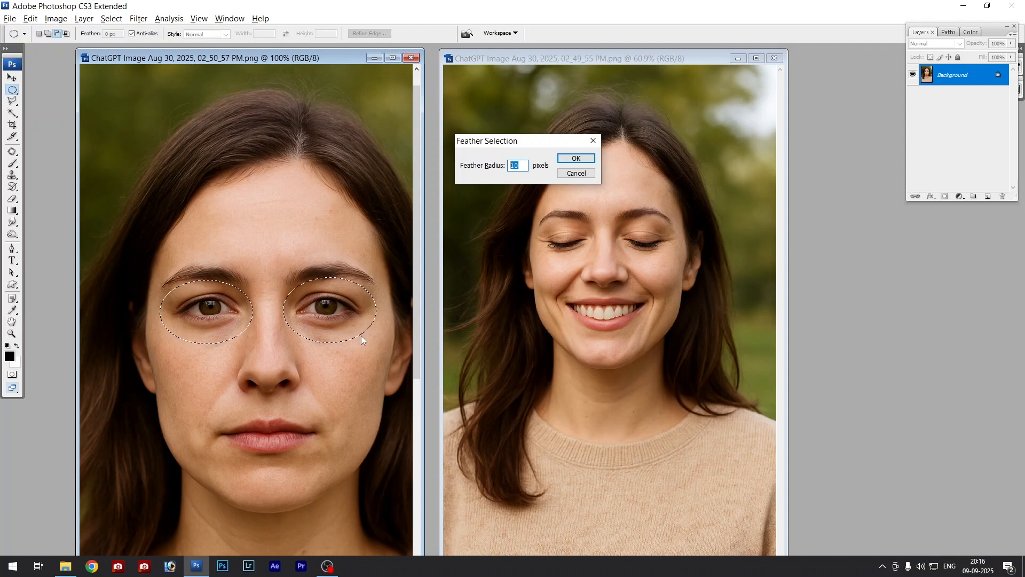
pyautogui.click(518, 164)
pyautogui.press('Return')
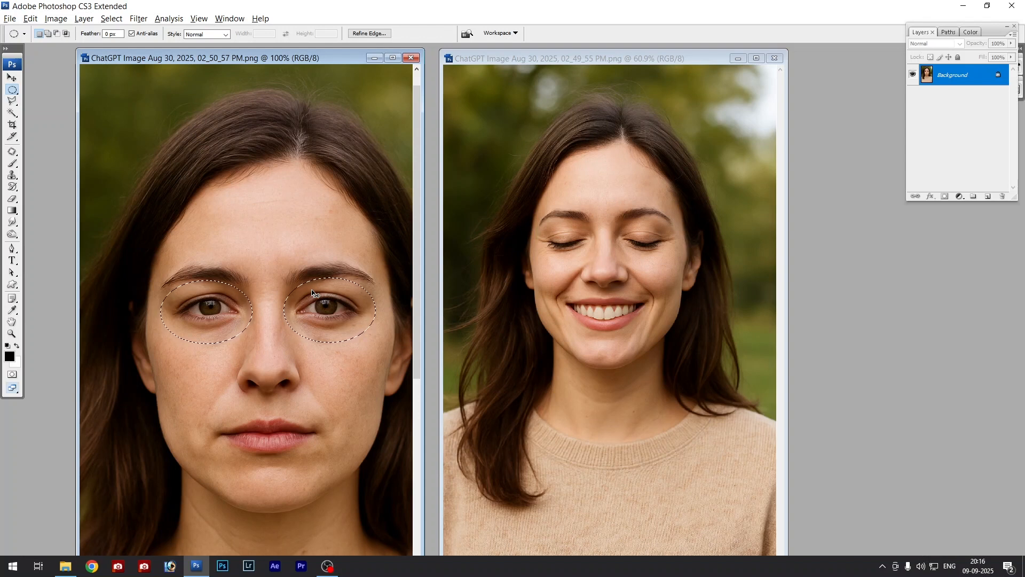
# - Copy the feathered eyes into the smiling portrait as a new layer and move them over the closed eyes
pyautogui.moveTo(283, 57); pyautogui.dragTo(294, 59)
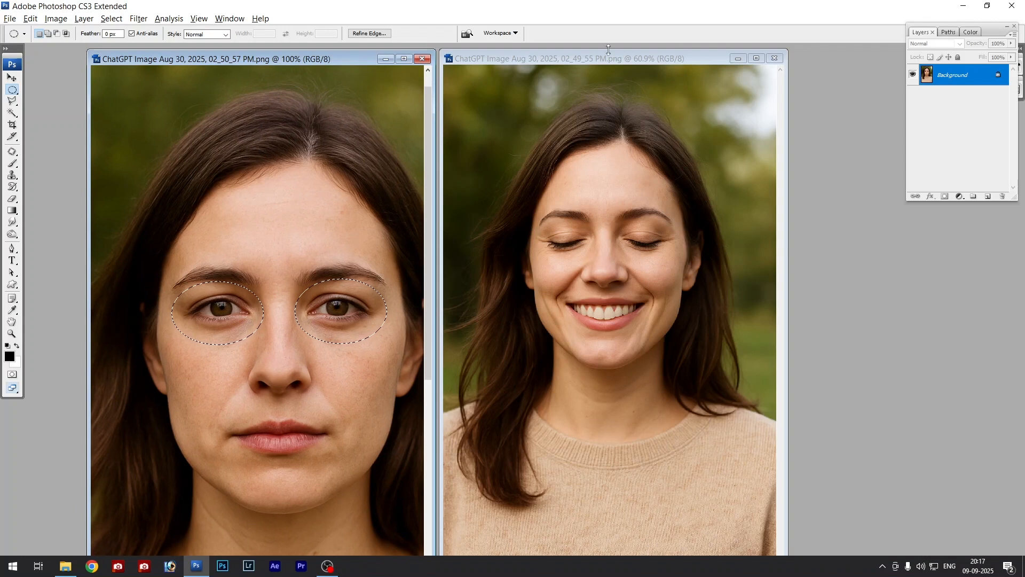
pyautogui.click(591, 56)
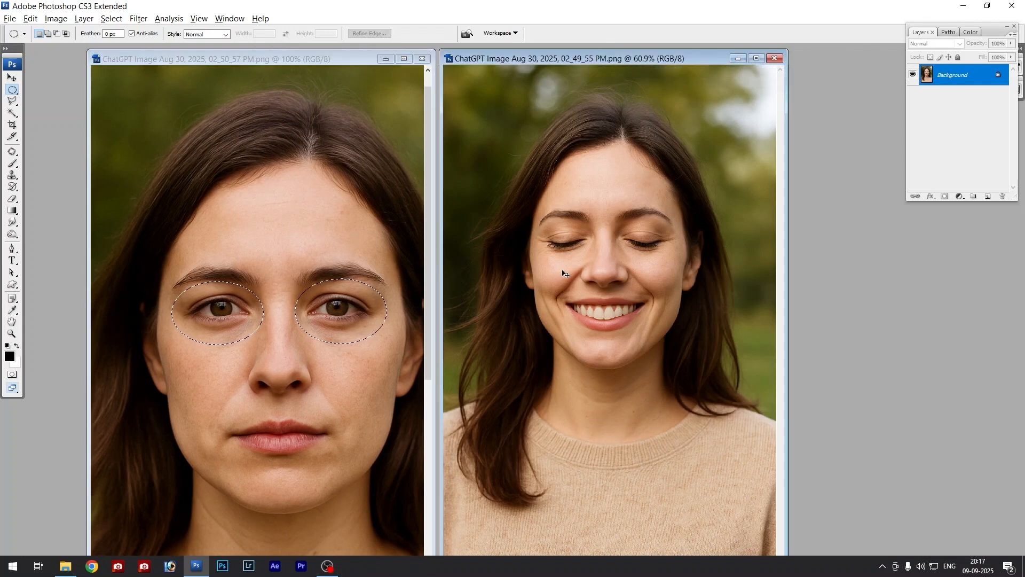
pyautogui.hotkey('ctrl', '+')
pyautogui.hotkey('ctrl', '+')
pyautogui.moveTo(658, 232); pyautogui.dragTo(654, 325)
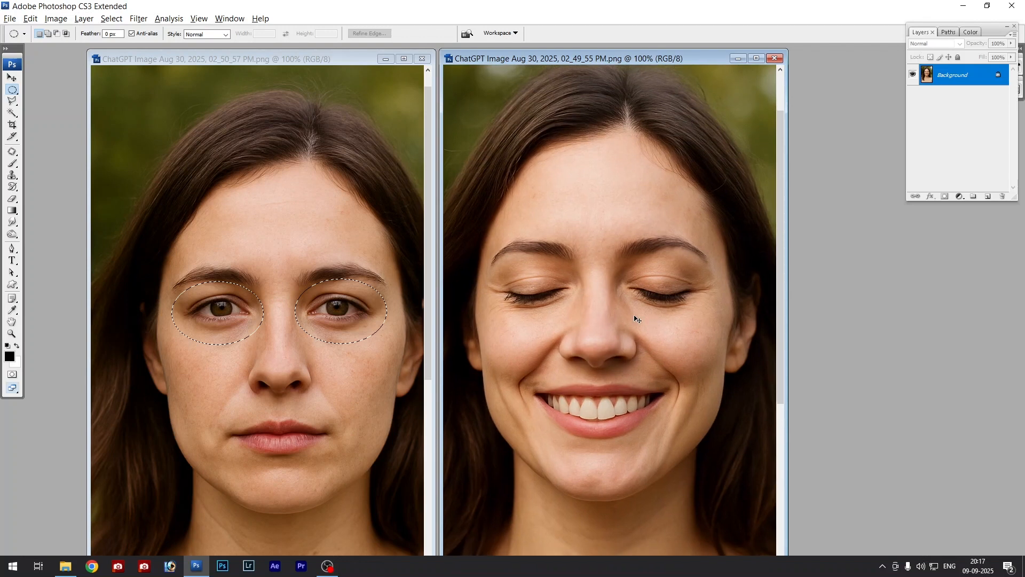
pyautogui.hotkey('ctrl', 'v')
pyautogui.press('v')
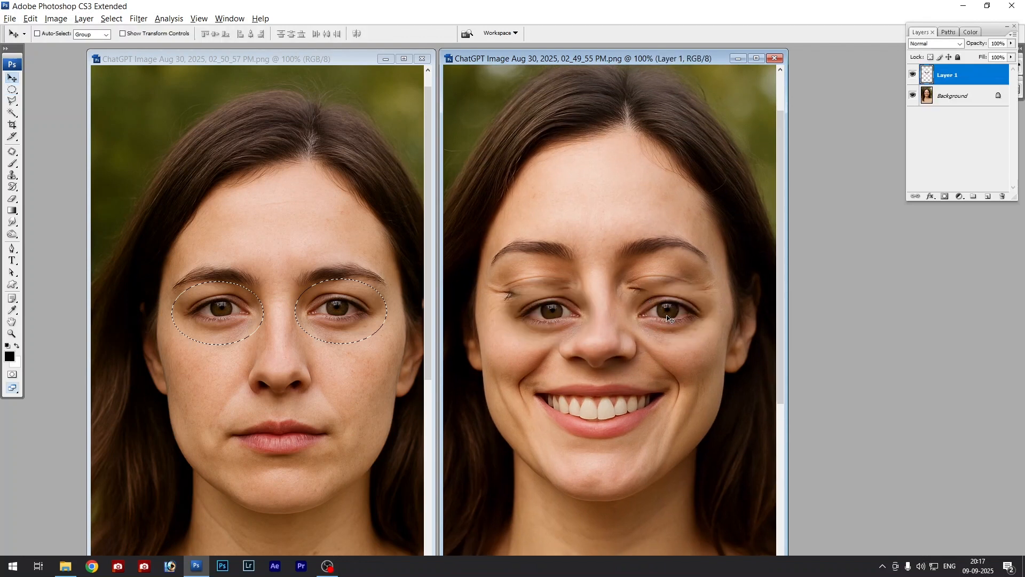
pyautogui.moveTo(662, 314); pyautogui.dragTo(656, 283)
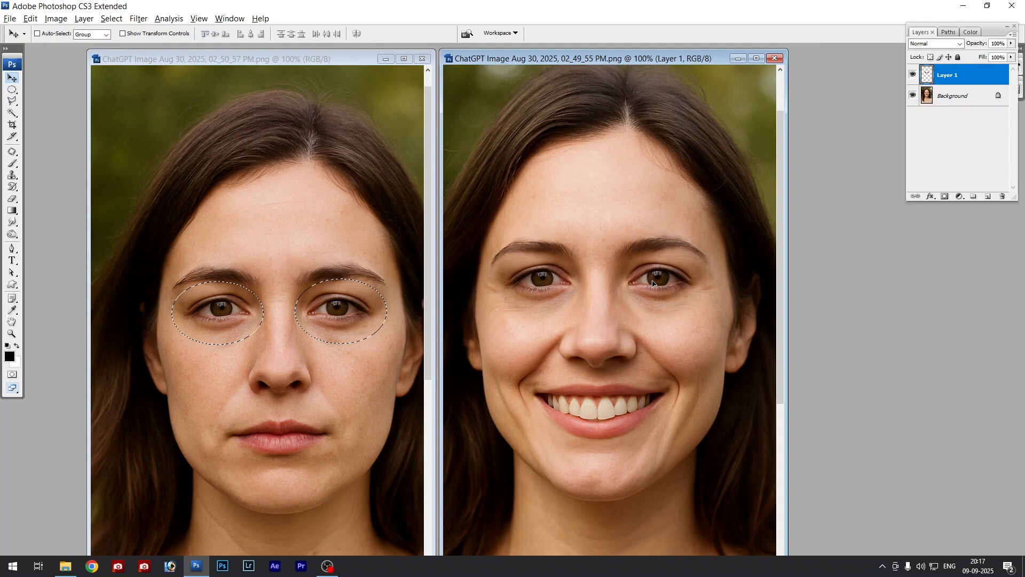
# - Close the neutral source portrait and show the smiling portrait in full-screen mode
pyautogui.click(423, 58)
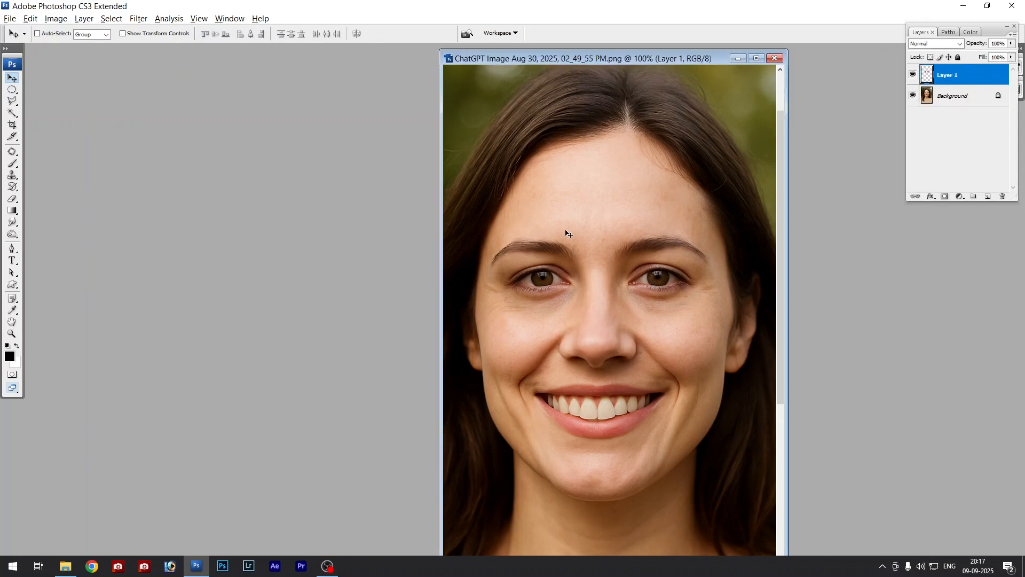
pyautogui.press('f')
pyautogui.press('f')
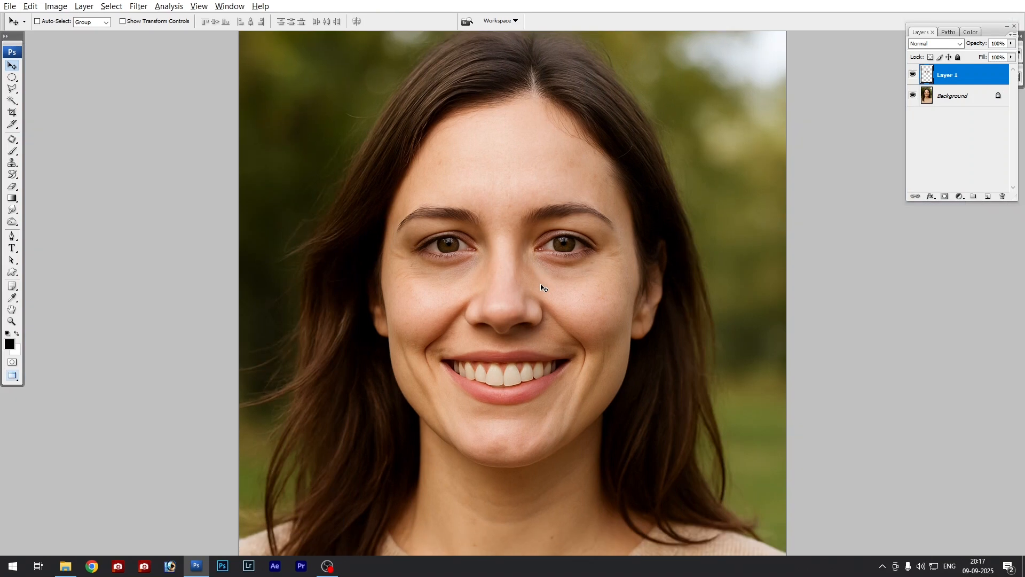
pyautogui.press('f')
pyautogui.hotkey('ctrl', '+')
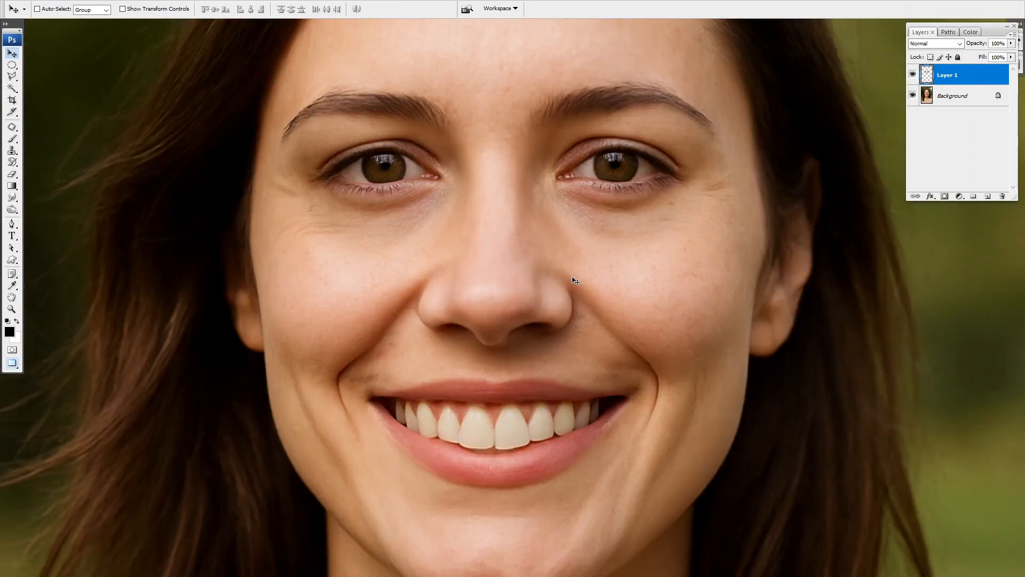
# - Lower Layer 1's opacity to 51% and realign the pasted eyes with the closed eyes beneath
pyautogui.keyDown('ctrl'); pyautogui.click(504, 206); pyautogui.keyUp('ctrl')
pyautogui.moveTo(498, 288); pyautogui.dragTo(513, 317)
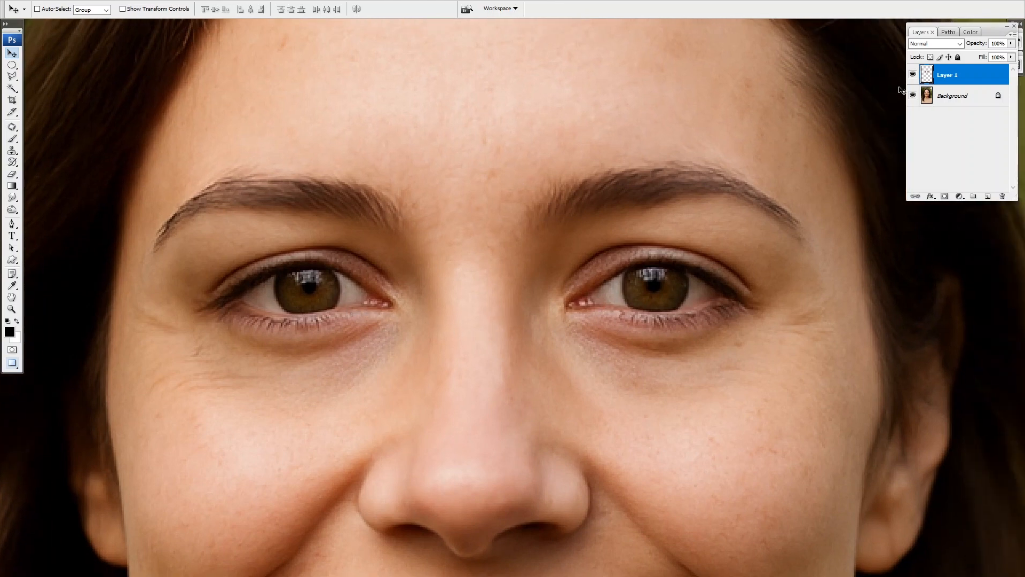
pyautogui.click(1011, 44)
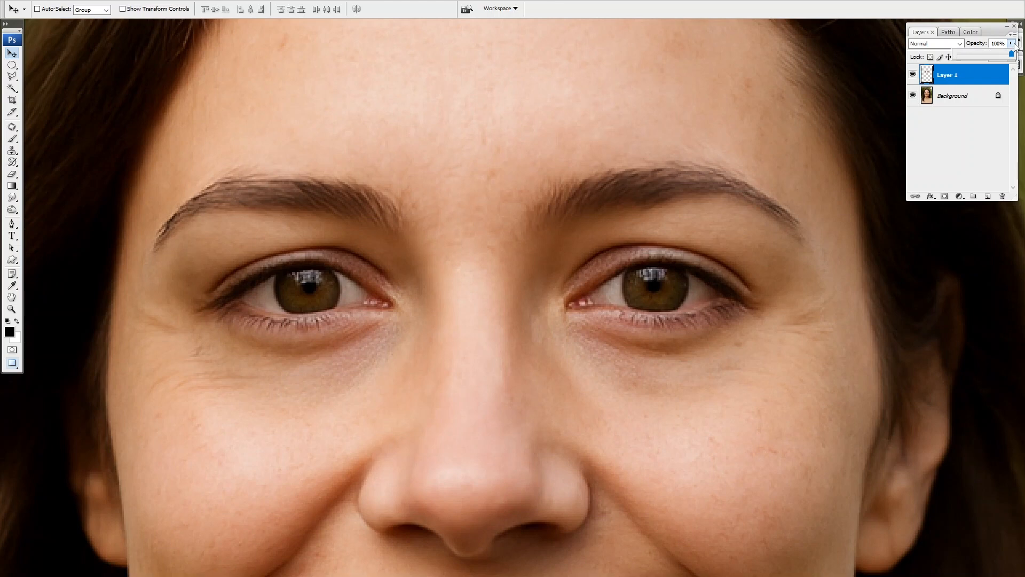
pyautogui.moveTo(1004, 57)
pyautogui.mouseDown()
pyautogui.moveTo(982, 63)
pyautogui.moveTo(987, 57)
pyautogui.mouseUp()
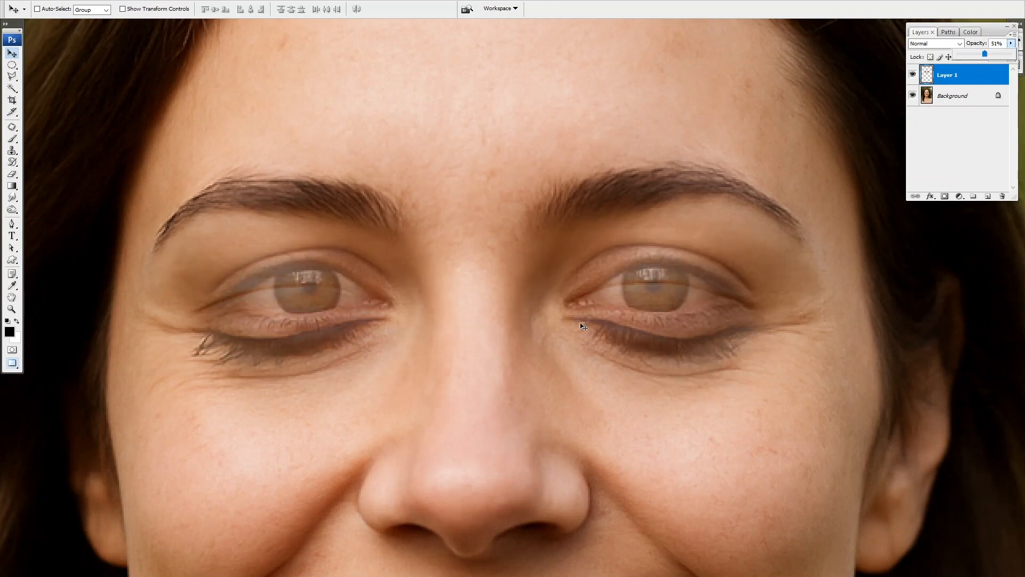
pyautogui.moveTo(591, 293); pyautogui.dragTo(589, 229)
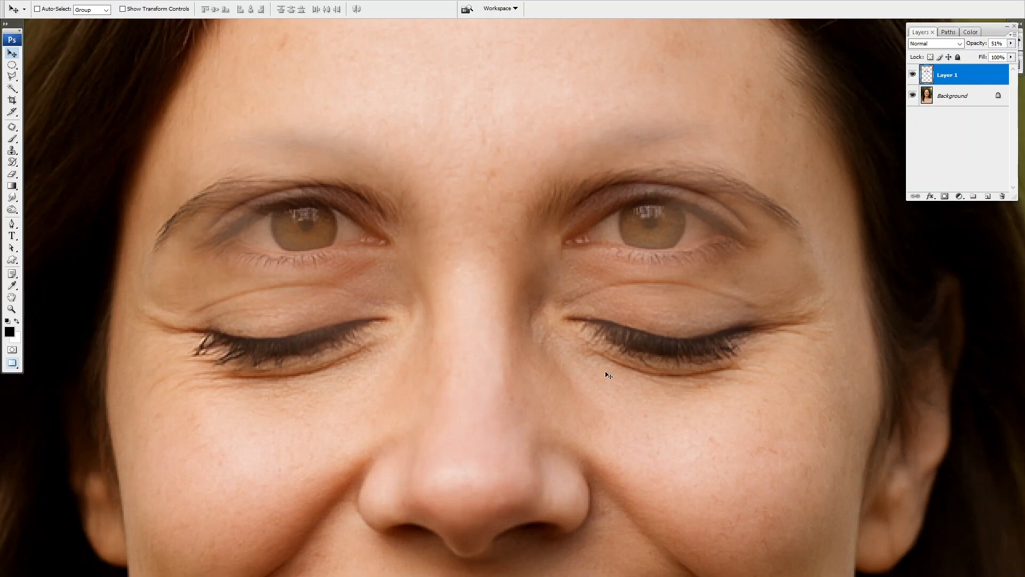
pyautogui.moveTo(620, 224); pyautogui.dragTo(614, 300)
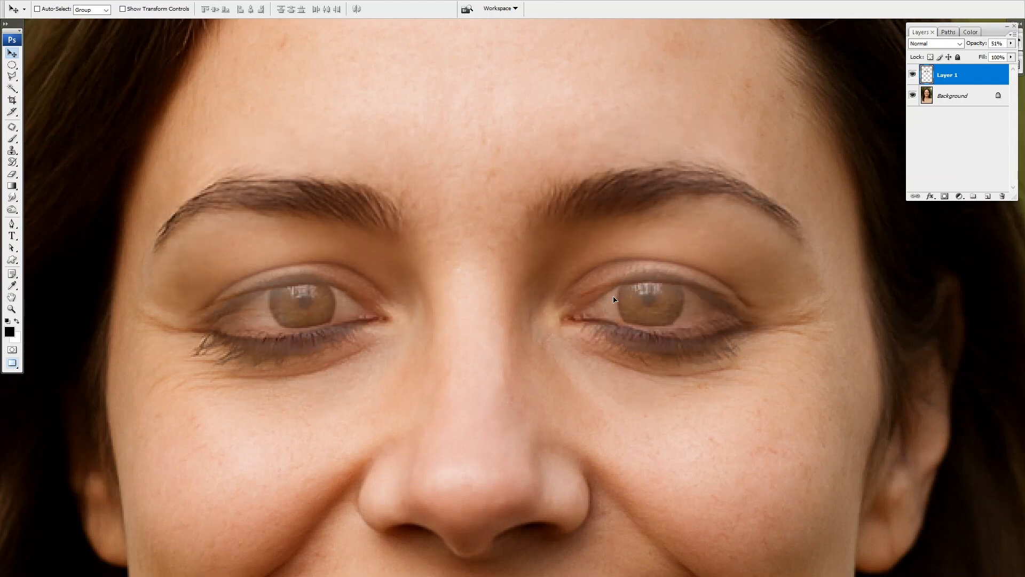
# - Set Layer 1's opacity back to 100%
pyautogui.click(1010, 43)
pyautogui.moveTo(980, 59); pyautogui.dragTo(1013, 55)
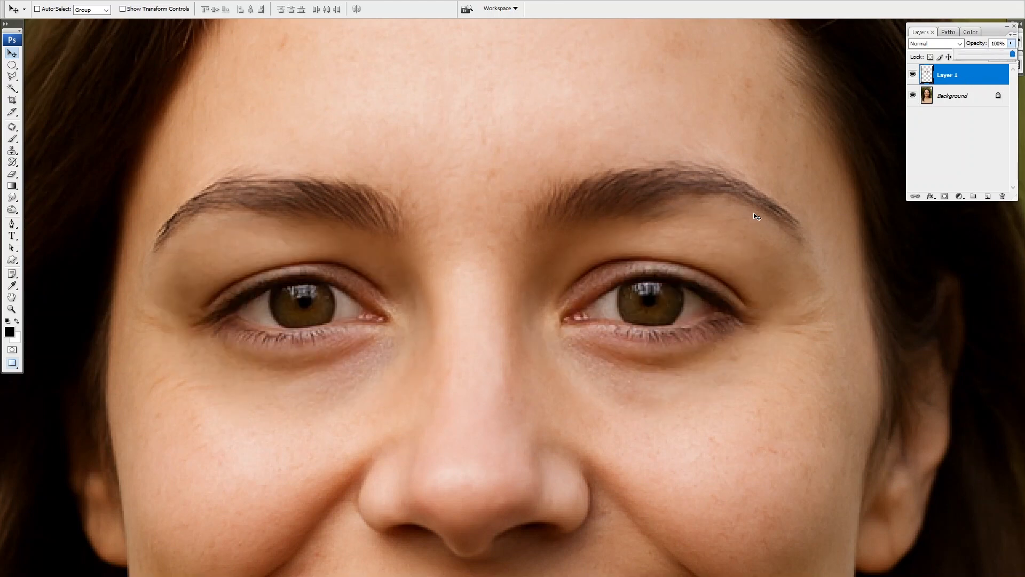
pyautogui.click(469, 277)
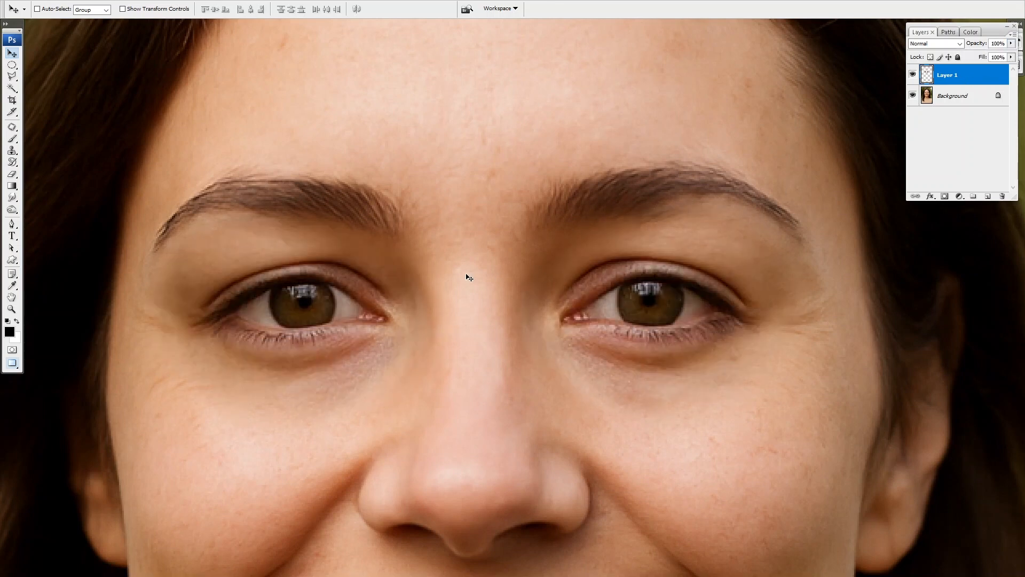
# - Compare the face with and without the pasted eyes by toggling Layer 1's visibility
pyautogui.hotkey('ctrl', '-')
pyautogui.click(913, 75)
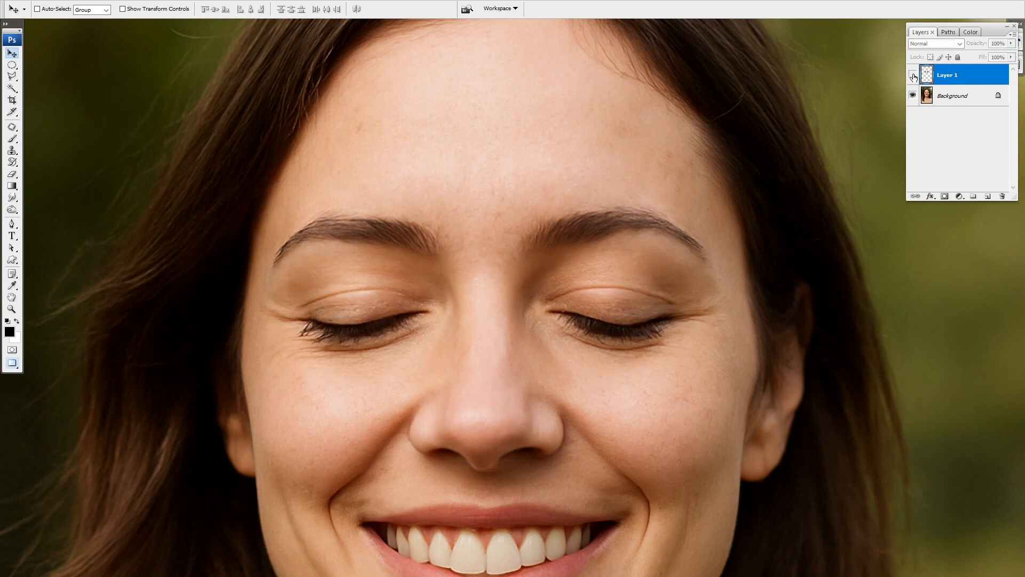
pyautogui.click(913, 74)
pyautogui.click(913, 74)
pyautogui.click(913, 75)
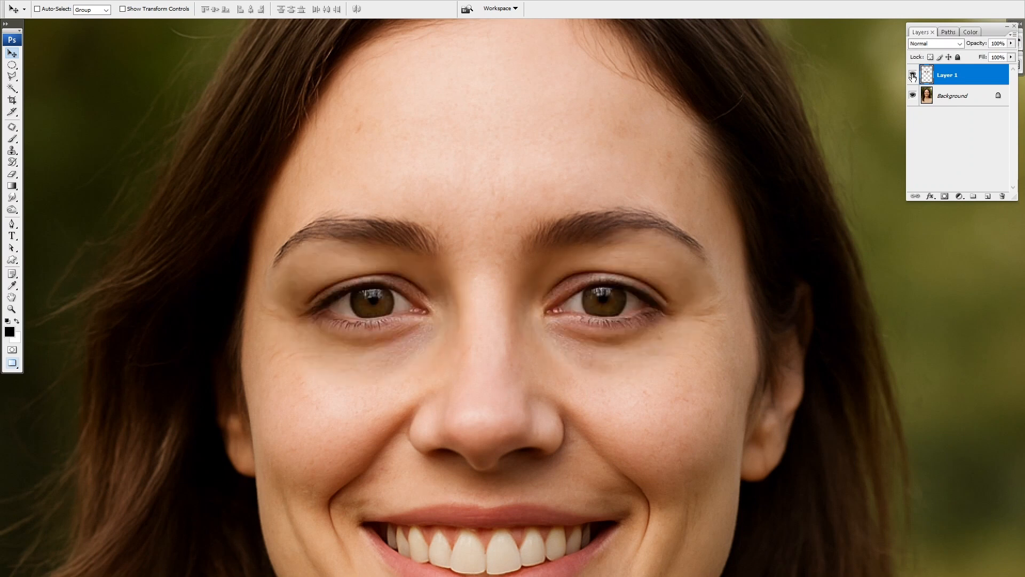
pyautogui.click(913, 74)
pyautogui.click(913, 75)
pyautogui.click(913, 75)
pyautogui.click(913, 75)
pyautogui.hotkey('ctrl', 't')
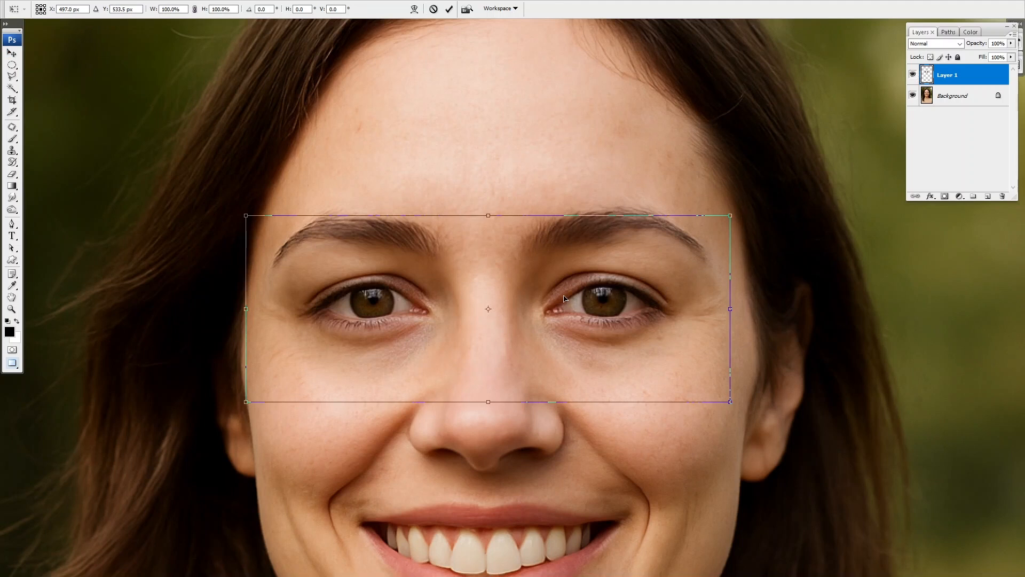
pyautogui.press('Return')
pyautogui.click(912, 75)
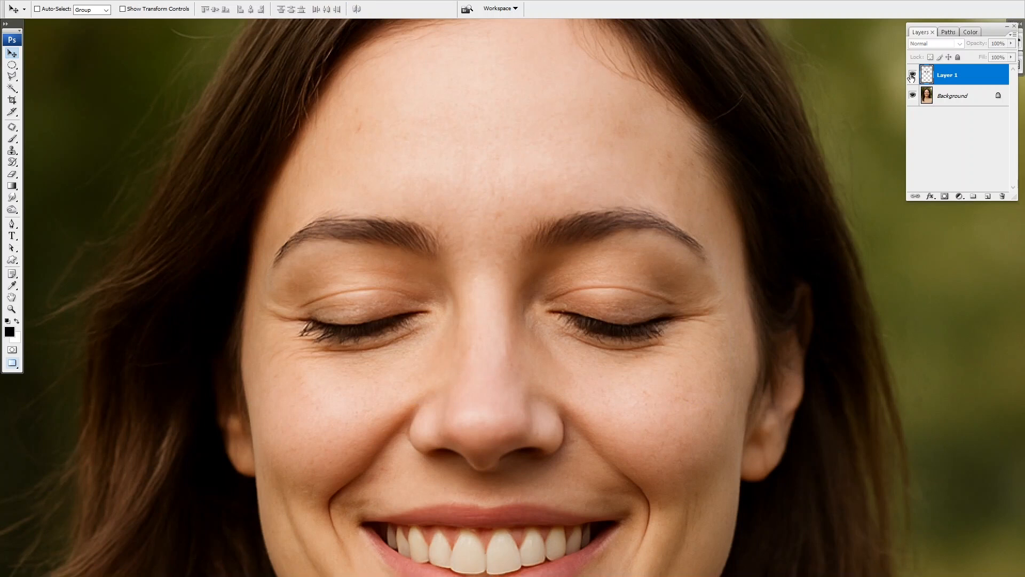
pyautogui.click(913, 76)
pyautogui.click(913, 75)
pyautogui.click(912, 75)
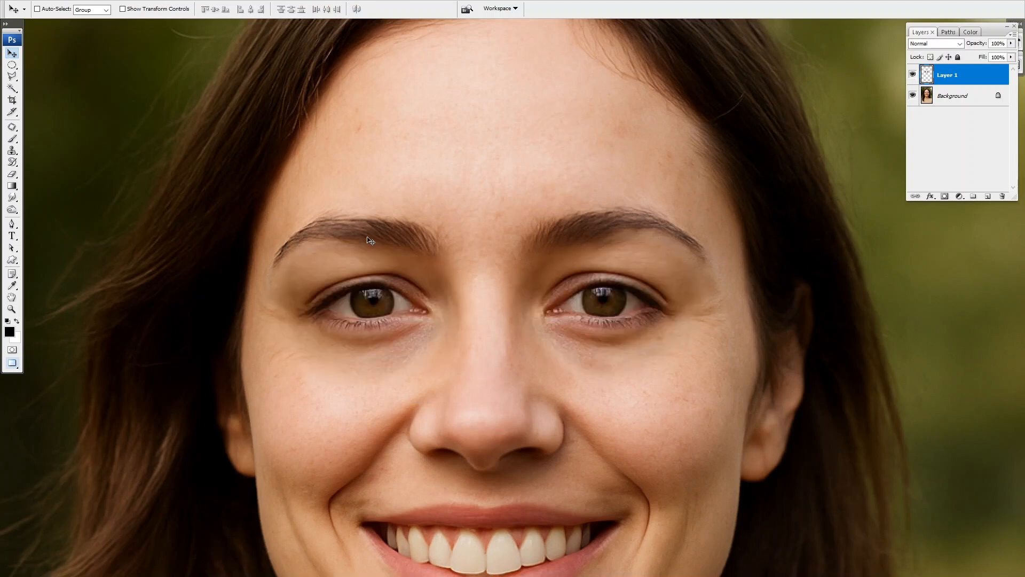
# - Blend the edges of the pasted eyes on Layer 1 with the Eraser at 30% opacity, reducing the brush to 50 px
pyautogui.press('e')
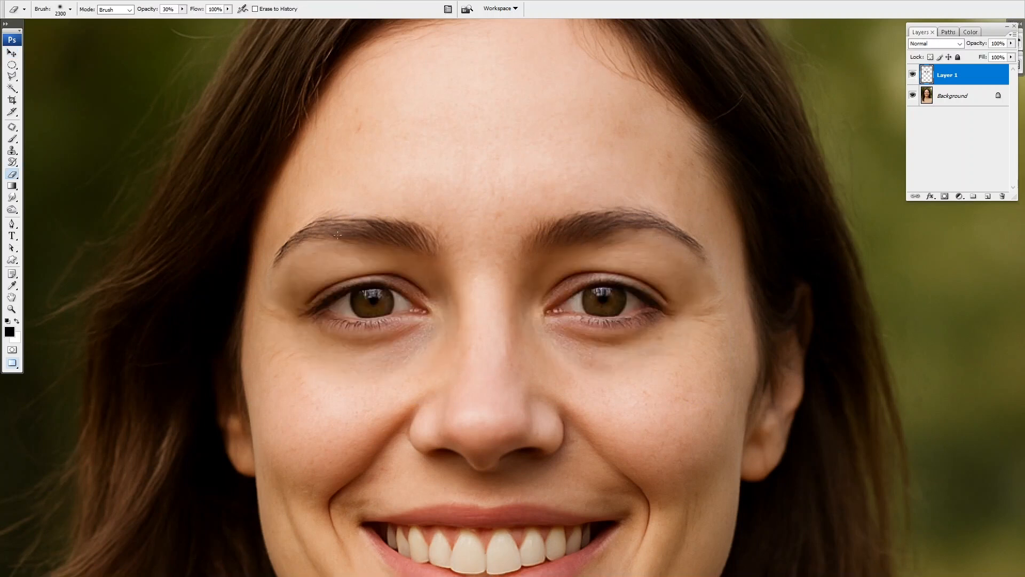
pyautogui.press('[')
pyautogui.press('[')
pyautogui.press('[')
pyautogui.press('[')
pyautogui.press('[')
pyautogui.press('[')
pyautogui.press('[')
pyautogui.press('[')
pyautogui.press('[')
pyautogui.press('[')
pyautogui.press('[')
pyautogui.press('[')
pyautogui.press('[')
pyautogui.press('[')
pyautogui.press('[')
pyautogui.press('[')
pyautogui.press('[')
pyautogui.press('[')
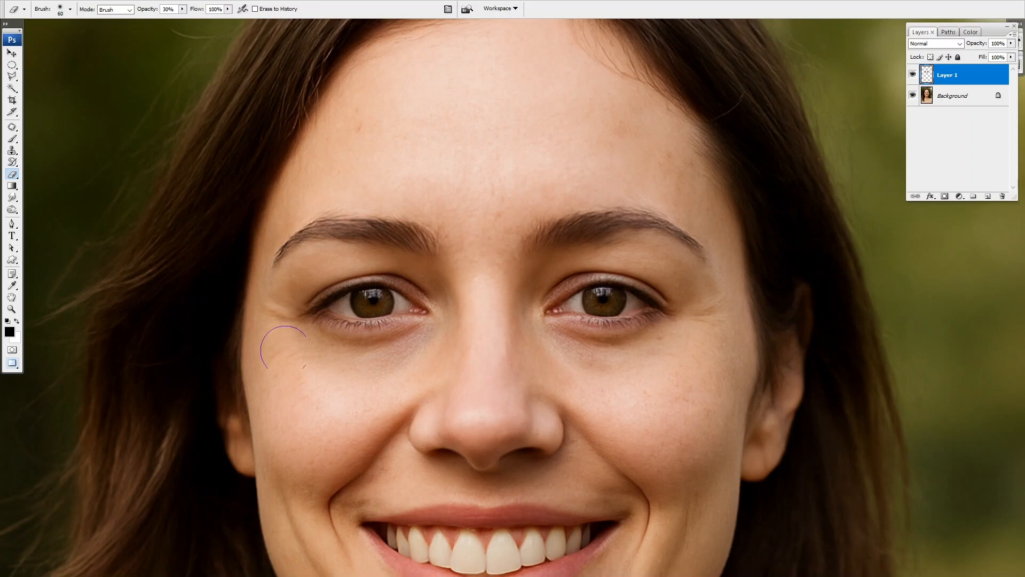
pyautogui.press('[')
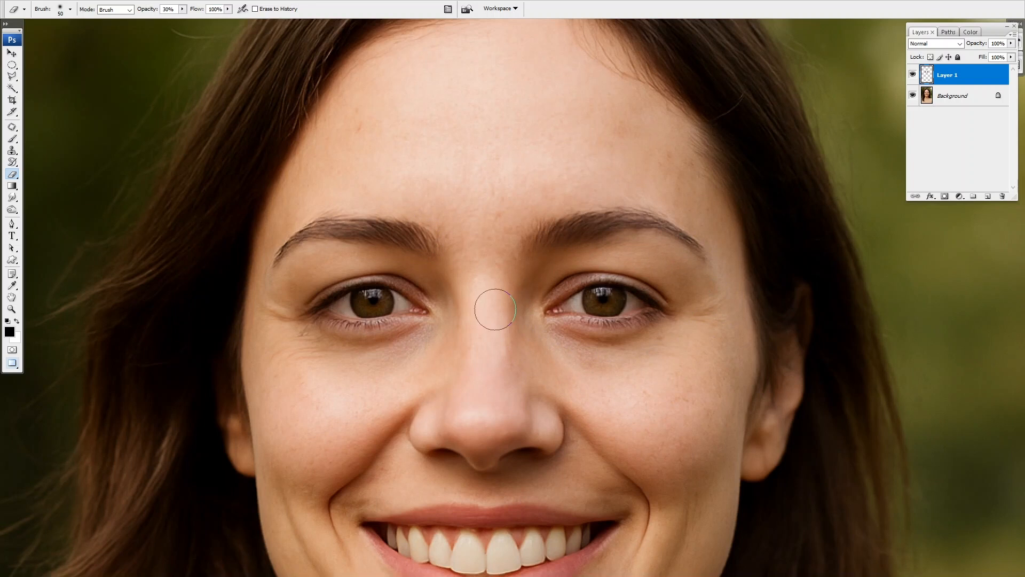
# - Compare the wider portrait with and without the blended eyes by toggling Layer 1's visibility
pyautogui.hotkey('ctrl', '-')
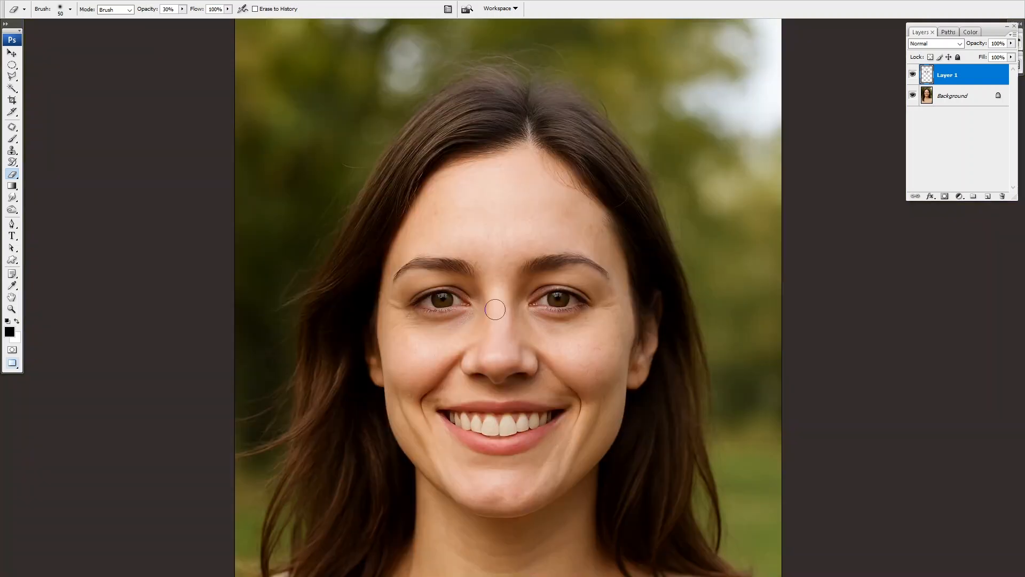
pyautogui.click(912, 75)
pyautogui.click(913, 74)
pyautogui.press('v')
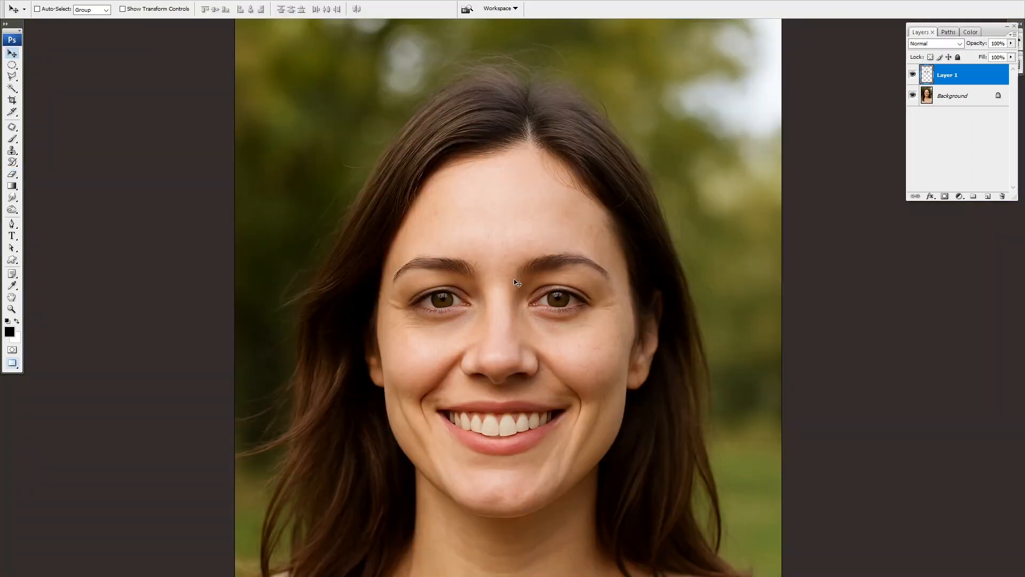
pyautogui.hotkey('ctrl', '-')
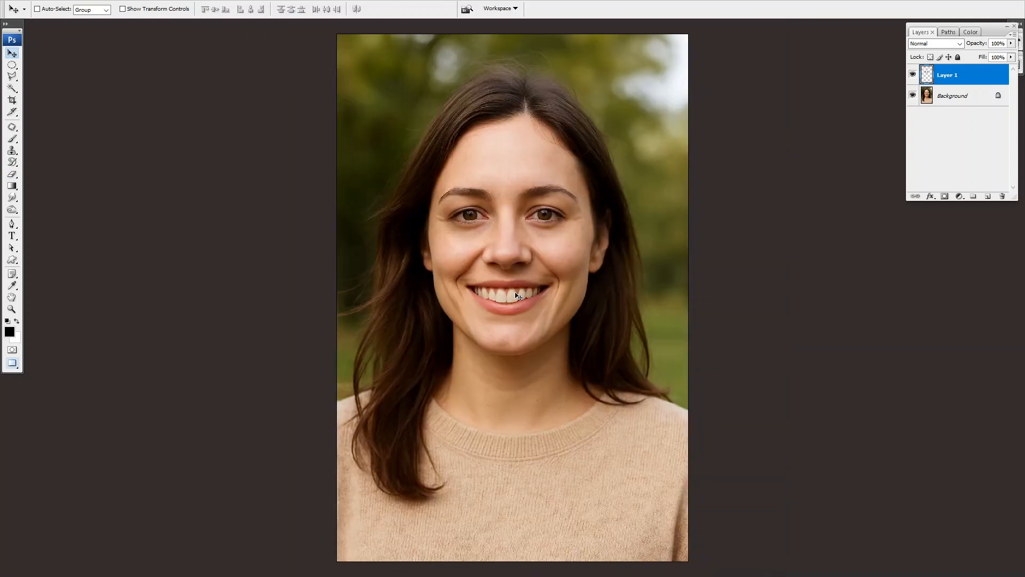
# - Return the smiling portrait from full-screen mode to a floating window and reposition that window
pyautogui.press('f')
pyautogui.press('f')
pyautogui.press('f')
pyautogui.press('f')
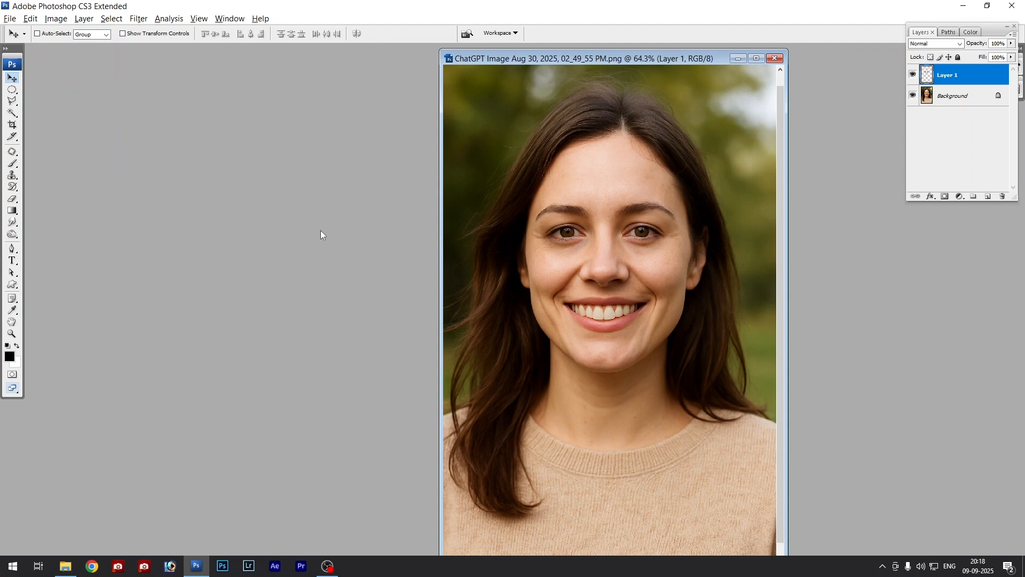
pyautogui.moveTo(598, 59); pyautogui.dragTo(573, 54)
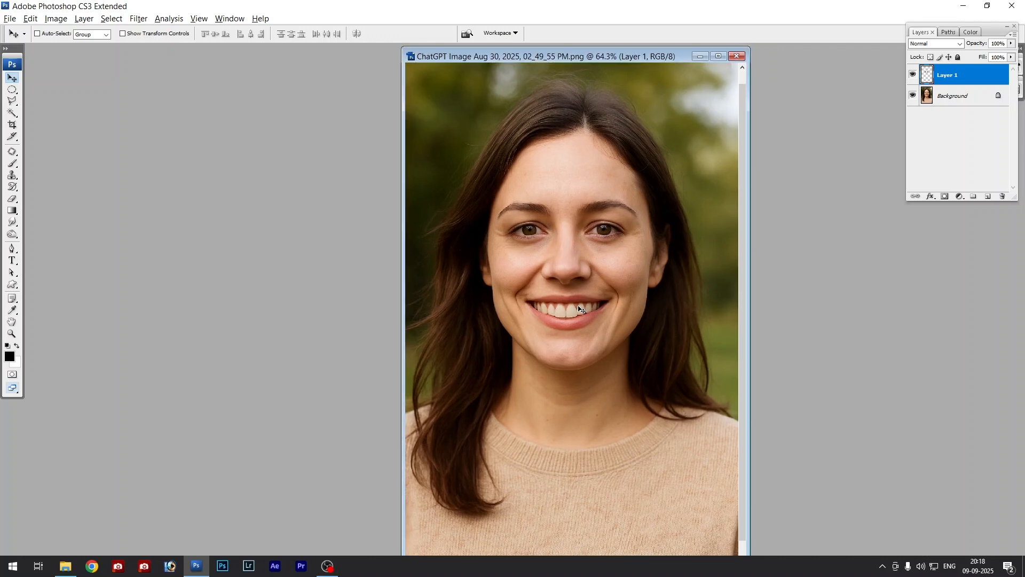
# - Close the edited smiling portrait without saving its changes, leaving no document open
pyautogui.hotkey('ctrl', 'w')
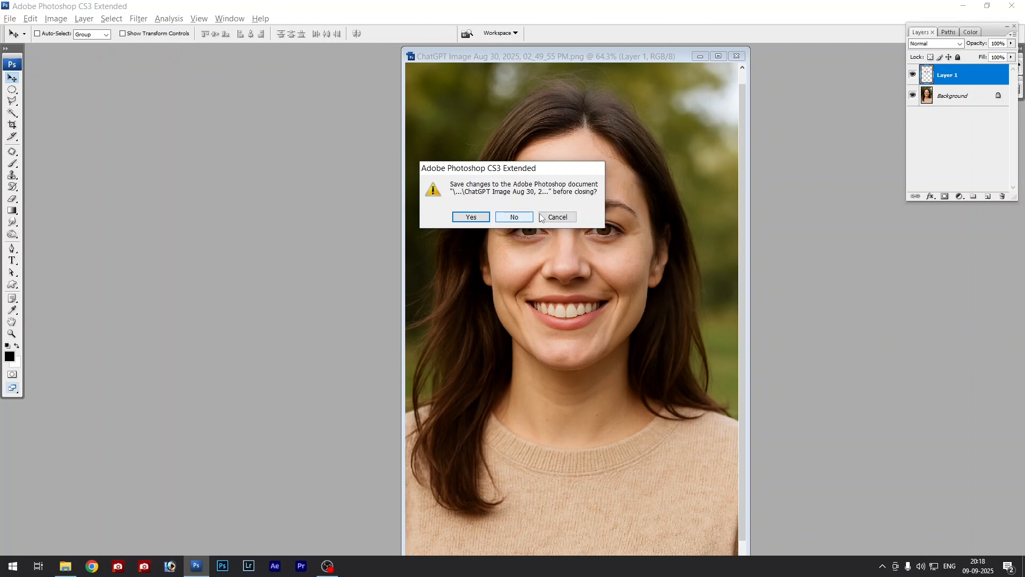
pyautogui.click(520, 219)
pyautogui.hotkey('ctrl', 'w')
pyautogui.click(521, 216)
# - Open the original neutral and smiling portraits again and arrange their windows side by side, each fitted to the screen
pyautogui.hotkey('alt', 'Tab')
pyautogui.moveTo(316, 154); pyautogui.dragTo(457, 267)
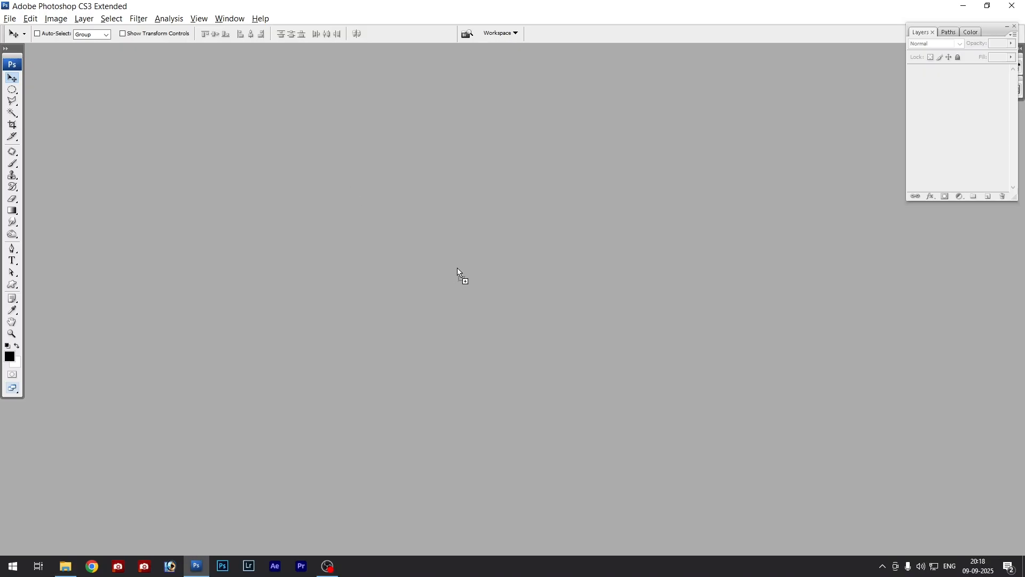
pyautogui.moveTo(230, 63); pyautogui.dragTo(618, 64)
pyautogui.moveTo(239, 54); pyautogui.dragTo(328, 65)
pyautogui.hotkey('ctrl', '0')
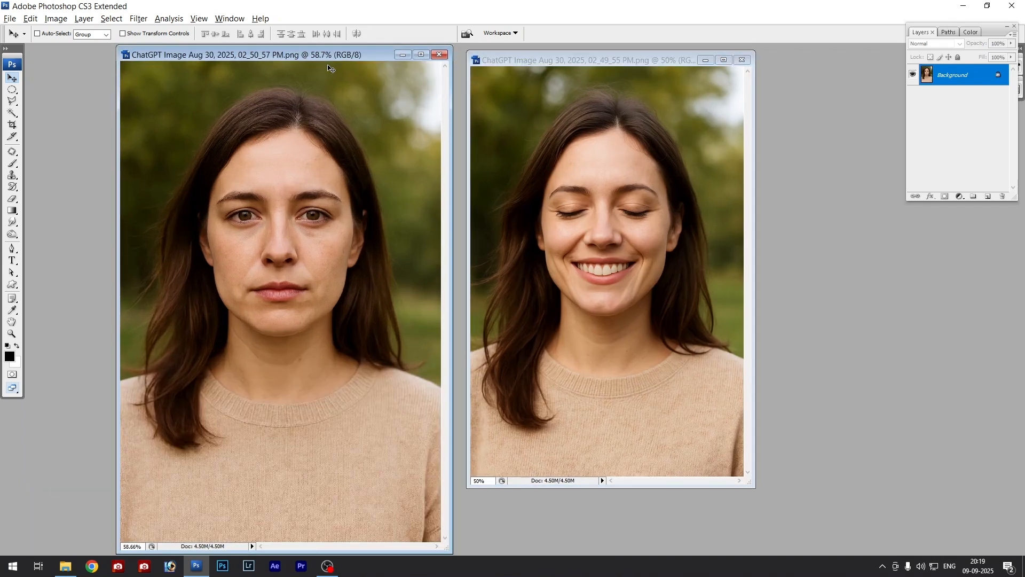
pyautogui.click(619, 155)
pyautogui.hotkey('ctrl', '0')
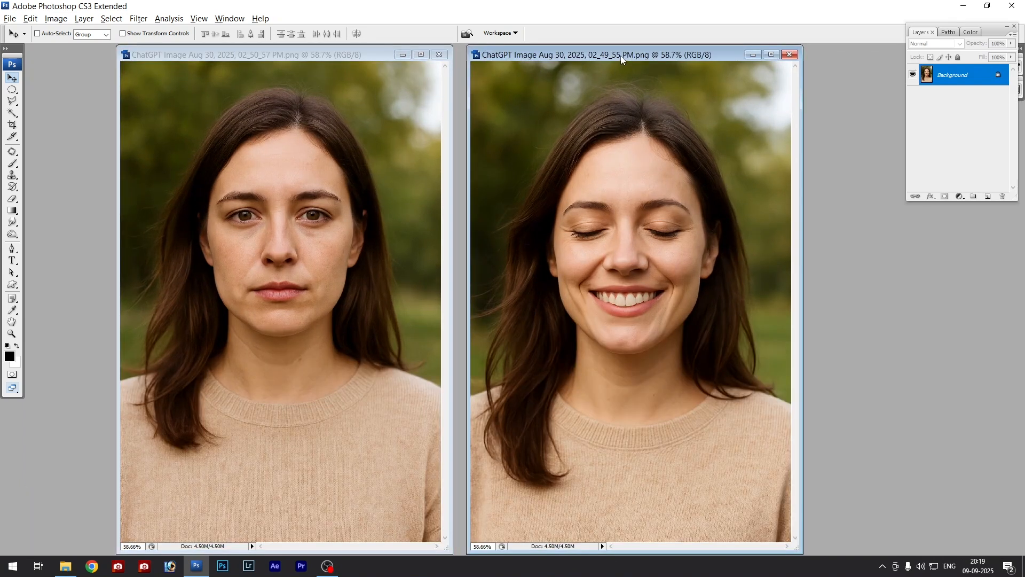
pyautogui.moveTo(625, 55); pyautogui.dragTo(635, 55)
# - Check the smiling portrait's pixel dimensions, document size and resolution in Image Size without changing them
pyautogui.hotkey('ctrl', 'alt', 'i')
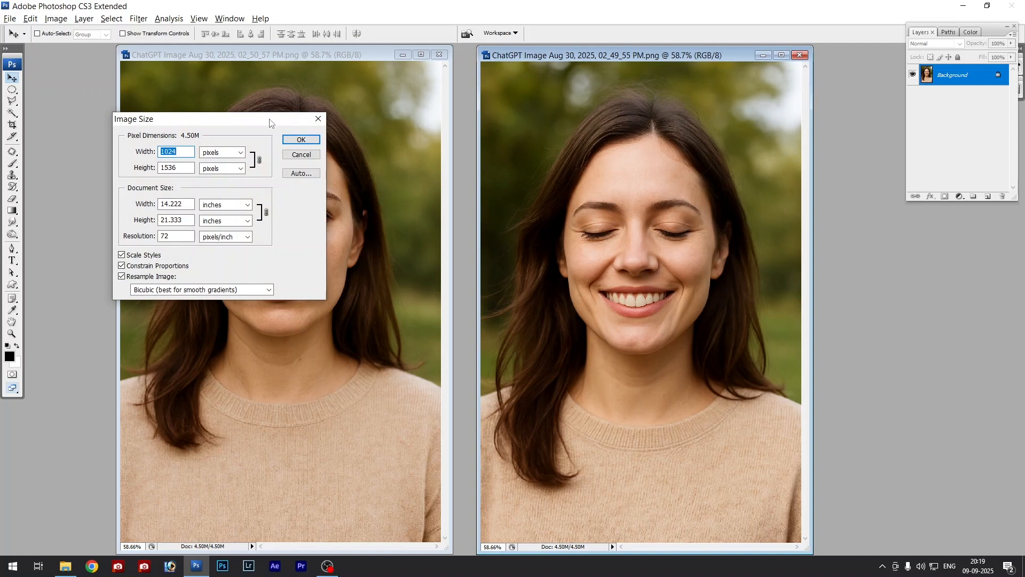
pyautogui.moveTo(272, 123); pyautogui.dragTo(795, 162)
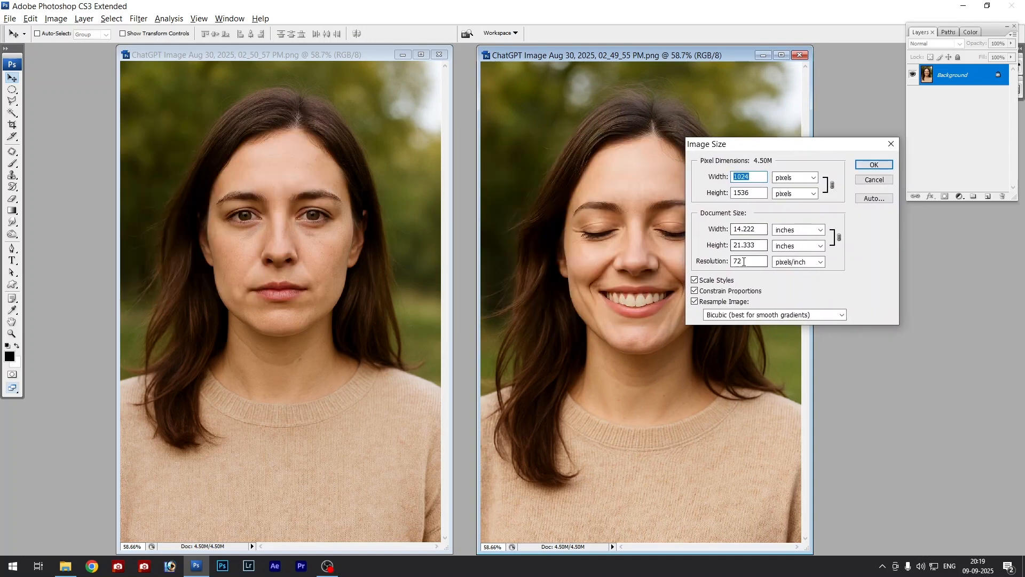
pyautogui.press('Tab')
pyautogui.press('Tab')
pyautogui.press('Tab')
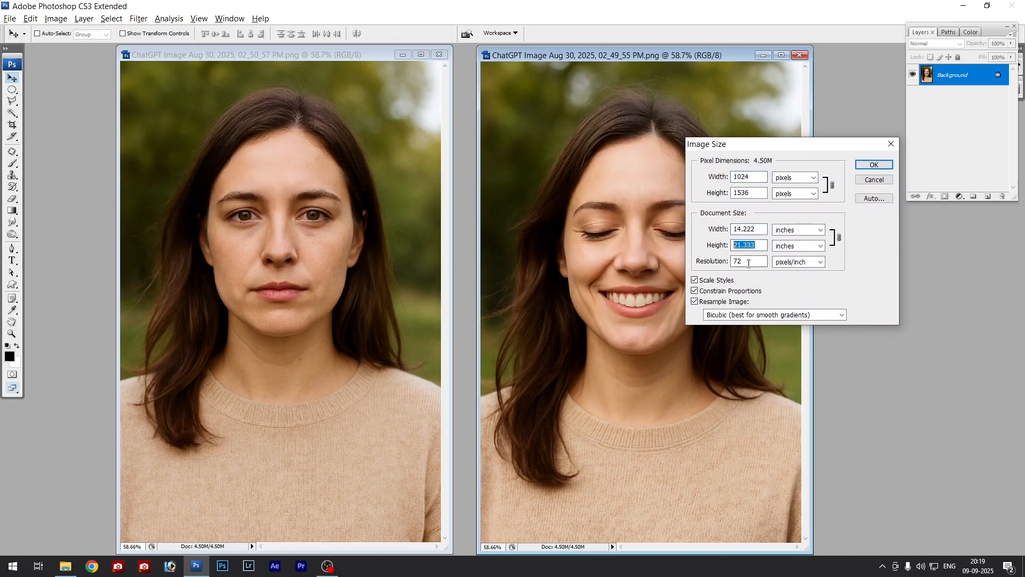
pyautogui.press('Tab')
pyautogui.press('Escape')
# - Resize the neutral portrait to a document width of 18 inches with proportions constrained, and fit it on screen
pyautogui.click(314, 58)
pyautogui.hotkey('ctrl', 'alt', 'i')
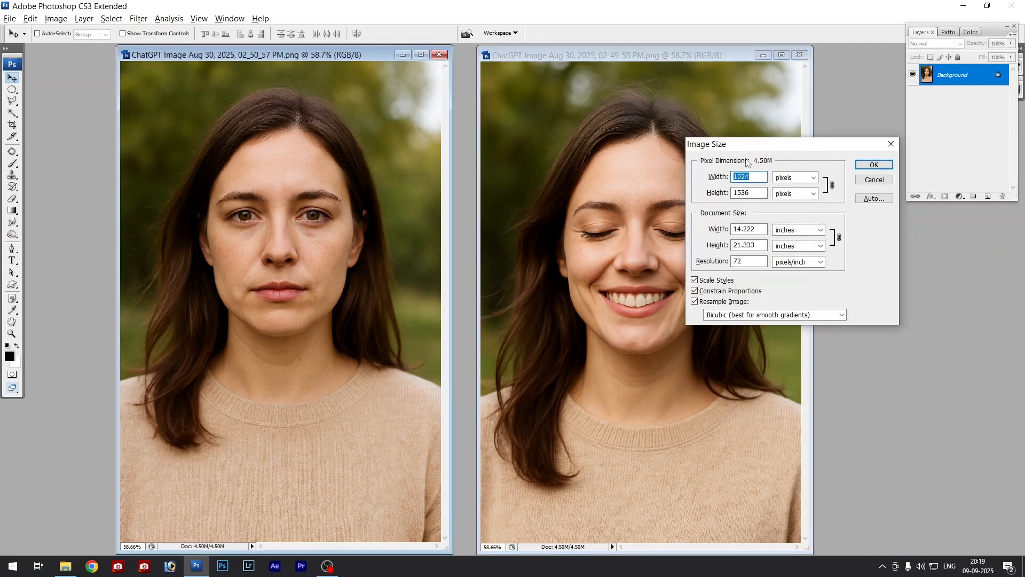
pyautogui.press('Tab')
pyautogui.press('Tab')
pyautogui.press('Tab')
pyautogui.press('Tab')
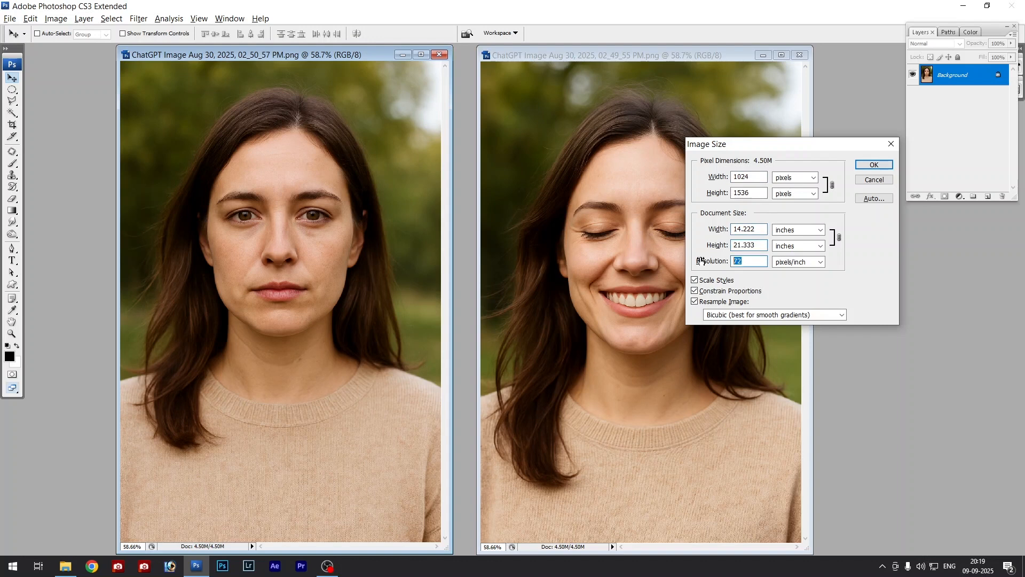
pyautogui.moveTo(774, 146); pyautogui.dragTo(758, 143)
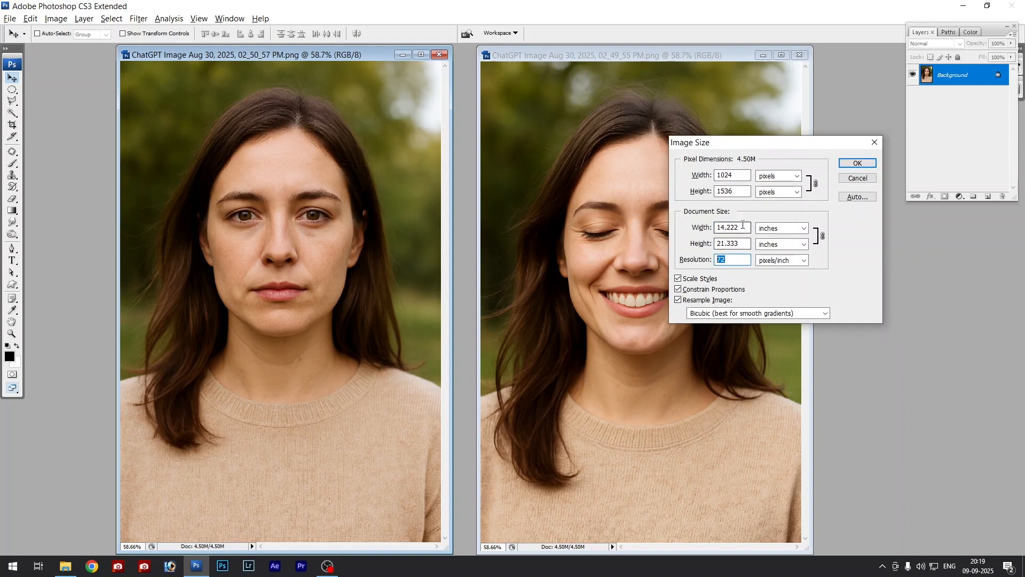
pyautogui.moveTo(742, 227); pyautogui.dragTo(702, 233)
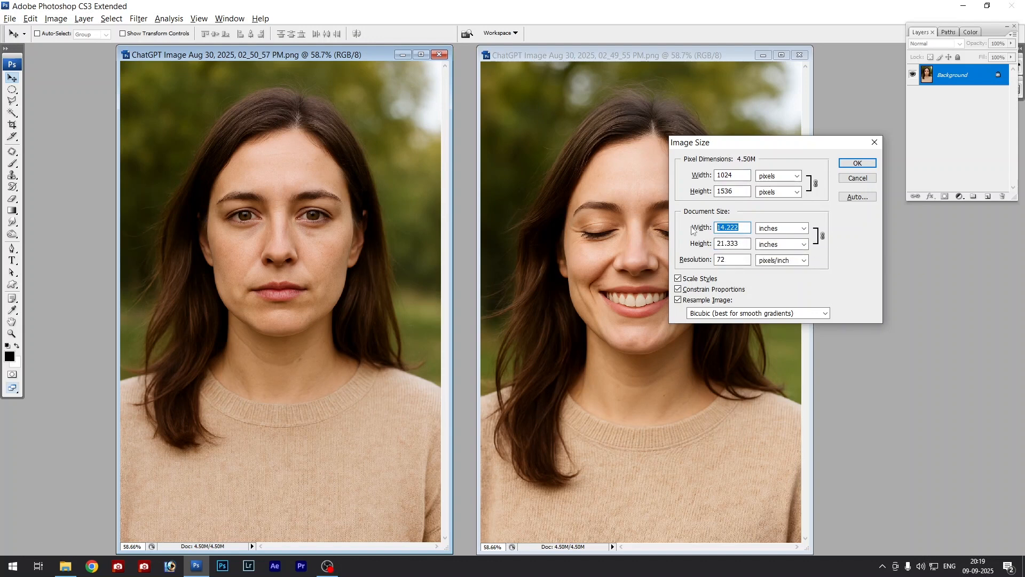
pyautogui.write('18')
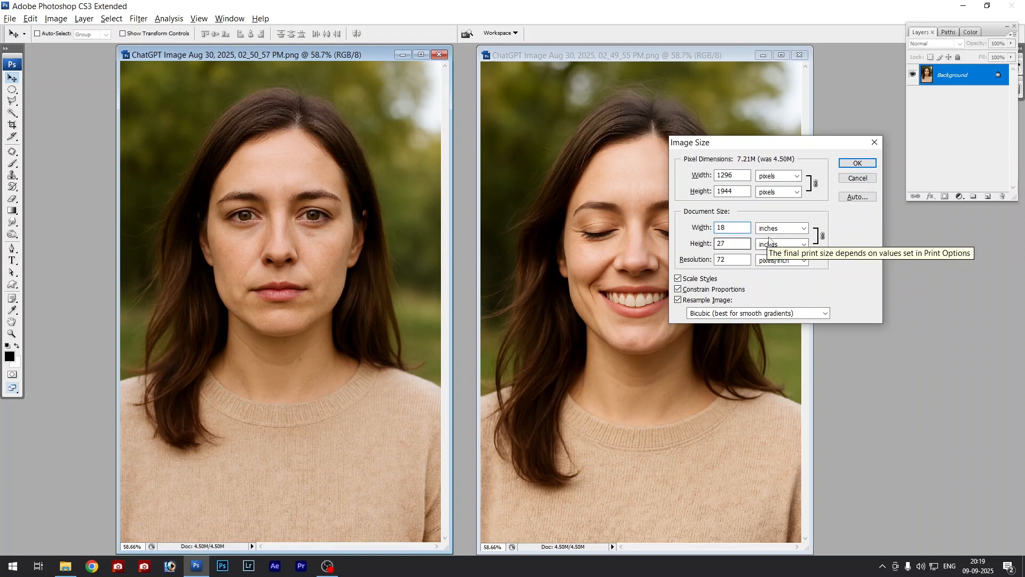
pyautogui.doubleClick(728, 228)
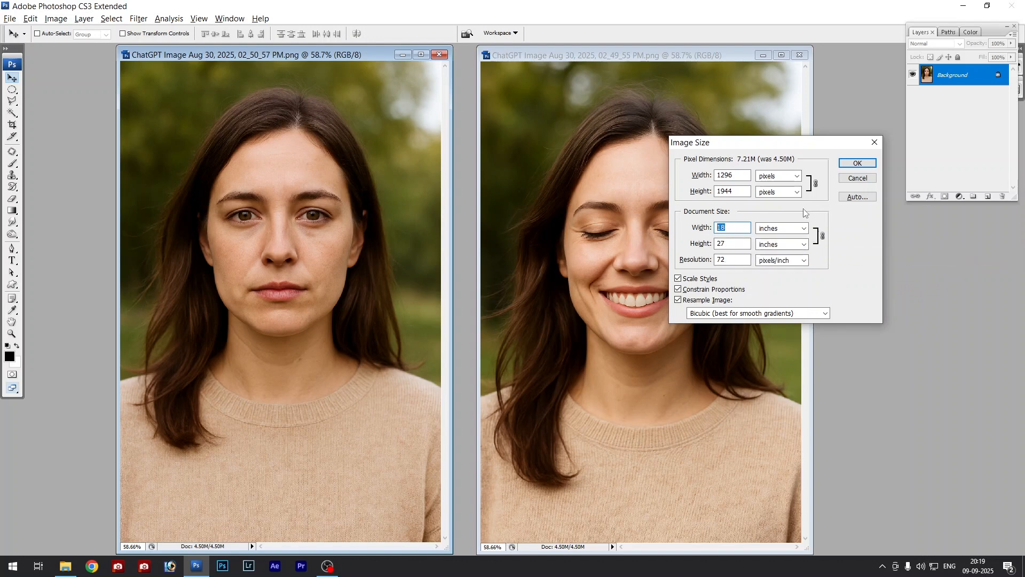
pyautogui.click(856, 164)
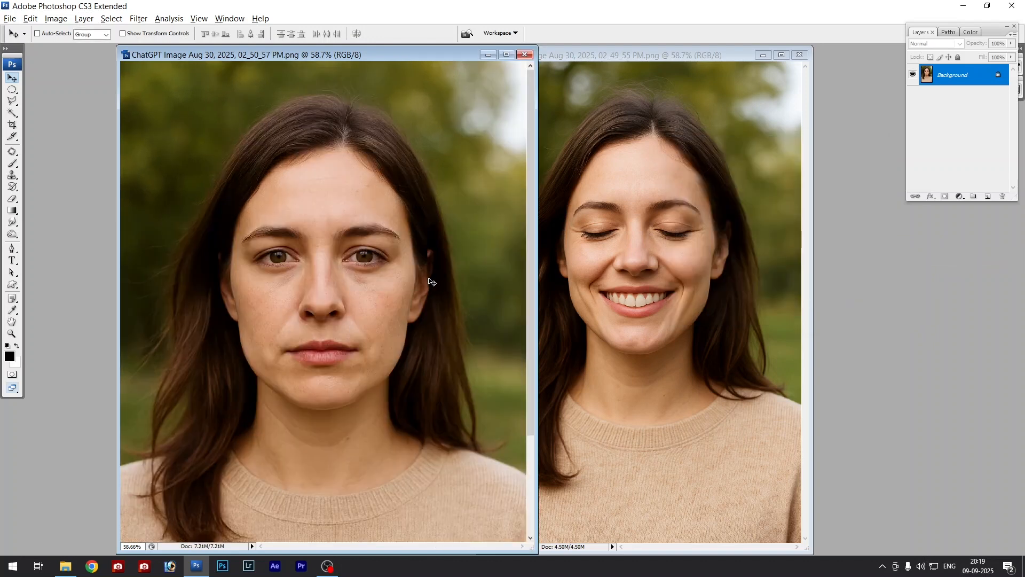
pyautogui.hotkey('ctrl', '0')
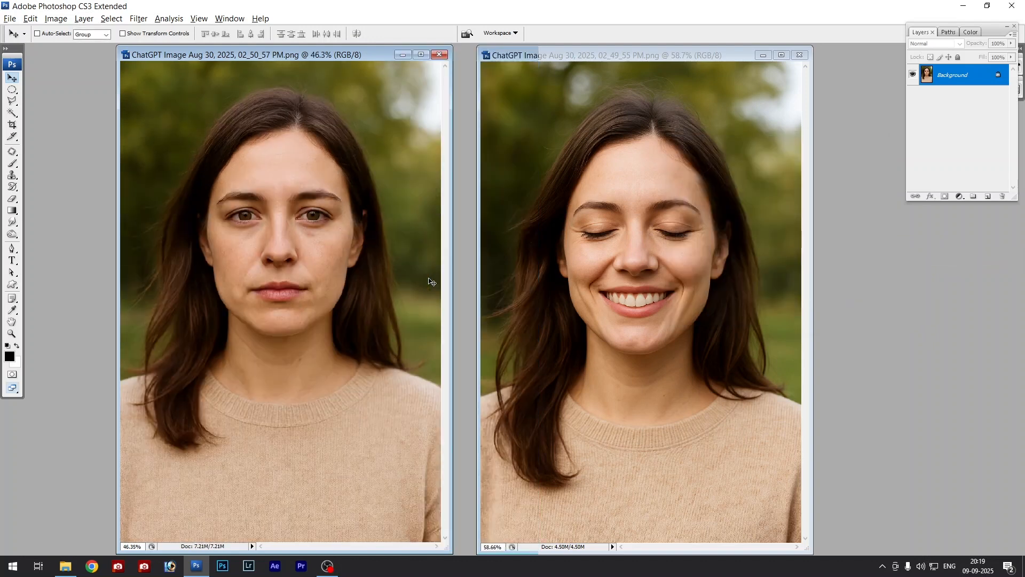
# - Switch between the neutral and smiling portraits to compare them side by side
pyautogui.click(626, 239)
pyautogui.click(359, 241)
pyautogui.click(560, 215)
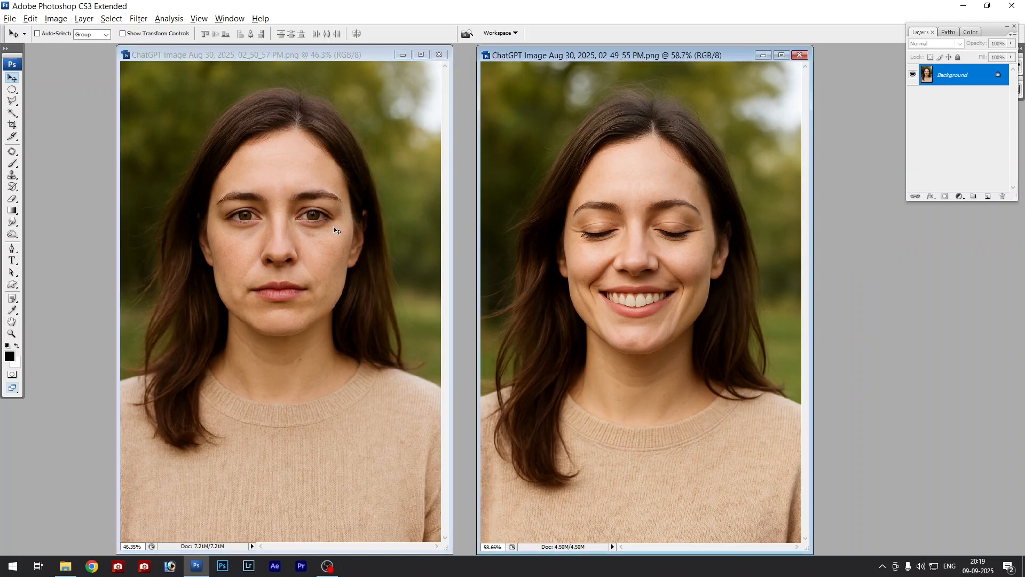
# - Select both eyes in the neutral portrait with elliptical marquees, feather the selection and copy it
pyautogui.click(289, 234)
pyautogui.press('m')
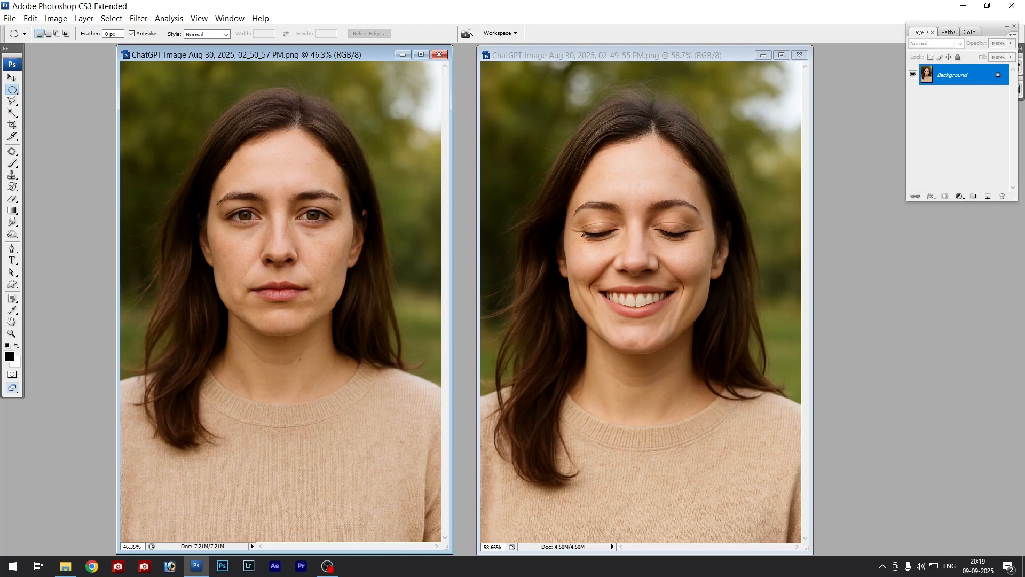
pyautogui.moveTo(266, 230); pyautogui.dragTo(269, 233)
pyautogui.moveTo(336, 234); pyautogui.dragTo(341, 237)
pyautogui.hotkey('ctrl', 'alt', 'd')
pyautogui.press('Return')
# - Paste the copied eyes into the smiling portrait and position them over the closed eyes
pyautogui.click(660, 55)
pyautogui.press('f')
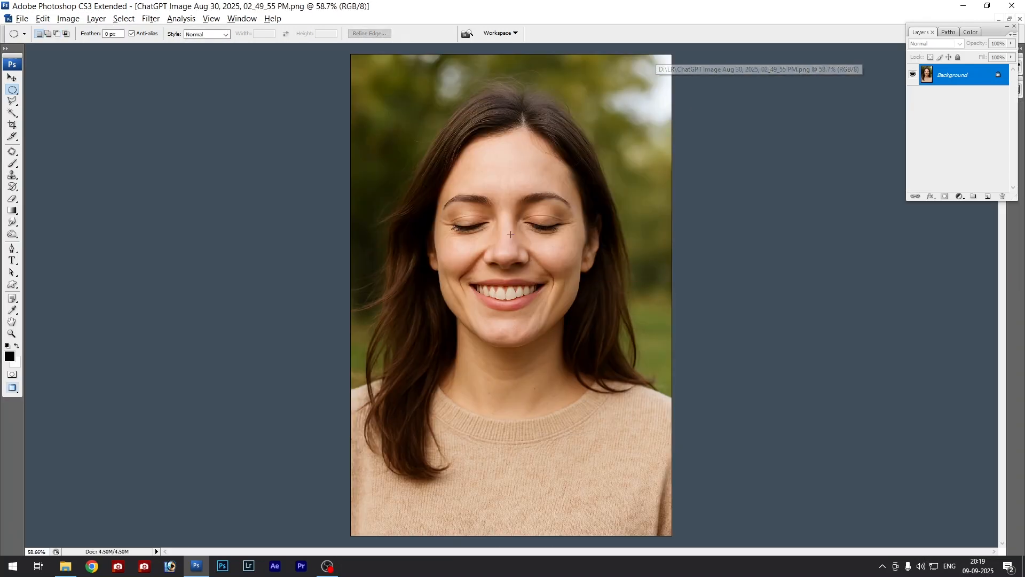
pyautogui.hotkey('ctrl', '+')
pyautogui.hotkey('ctrl', '+')
pyautogui.hotkey('ctrl', '+')
pyautogui.moveTo(545, 170); pyautogui.dragTo(537, 422)
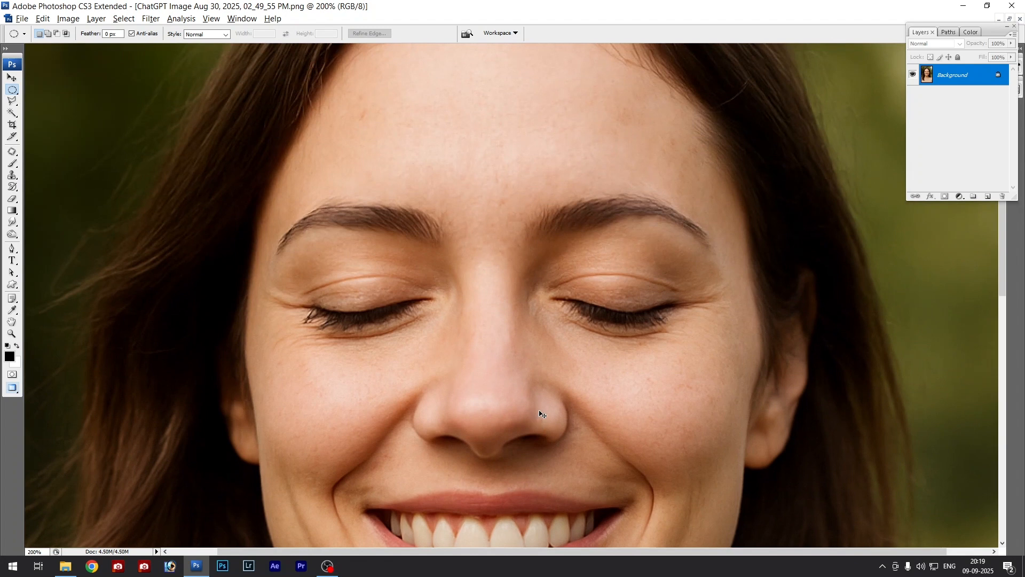
pyautogui.hotkey('ctrl', 'v')
pyautogui.press('v')
pyautogui.moveTo(645, 292); pyautogui.dragTo(627, 297)
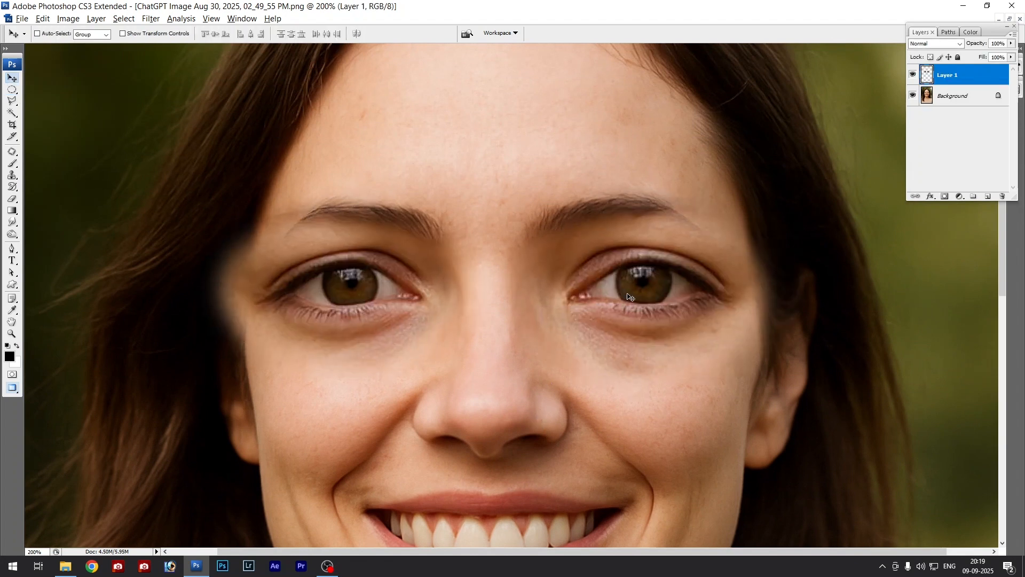
# - Show both portraits in floating windows side by side, fitted to the screen, and deselect the eyes in the neutral portrait
pyautogui.hotkey('ctrl', '-')
pyautogui.press('f')
pyautogui.press('f')
pyautogui.press('f')
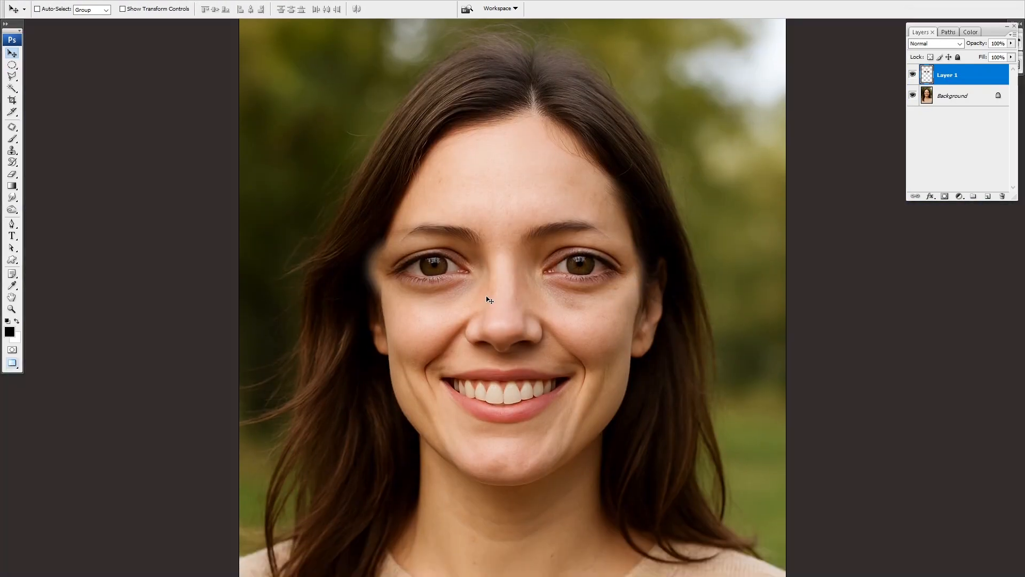
pyautogui.hotkey('ctrl', '0')
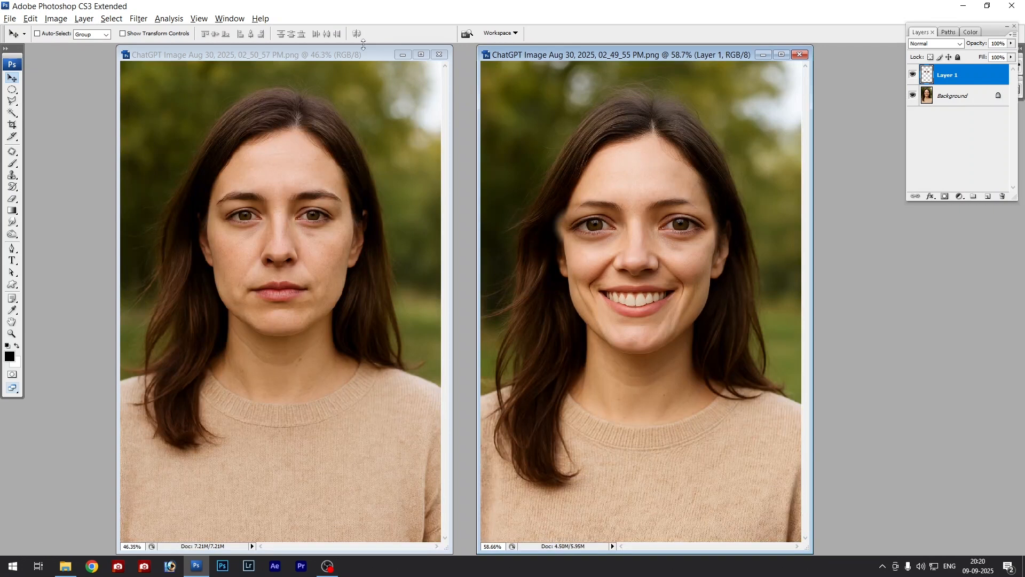
pyautogui.moveTo(366, 56)
pyautogui.mouseDown()
pyautogui.moveTo(368, 75)
pyautogui.moveTo(355, 67)
pyautogui.mouseUp()
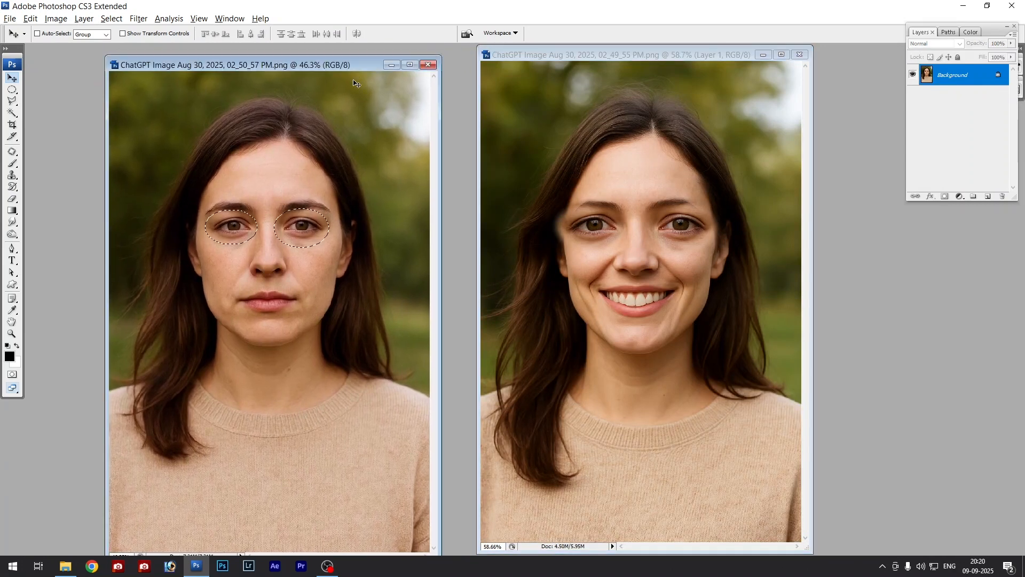
pyautogui.moveTo(598, 59); pyautogui.dragTo(614, 58)
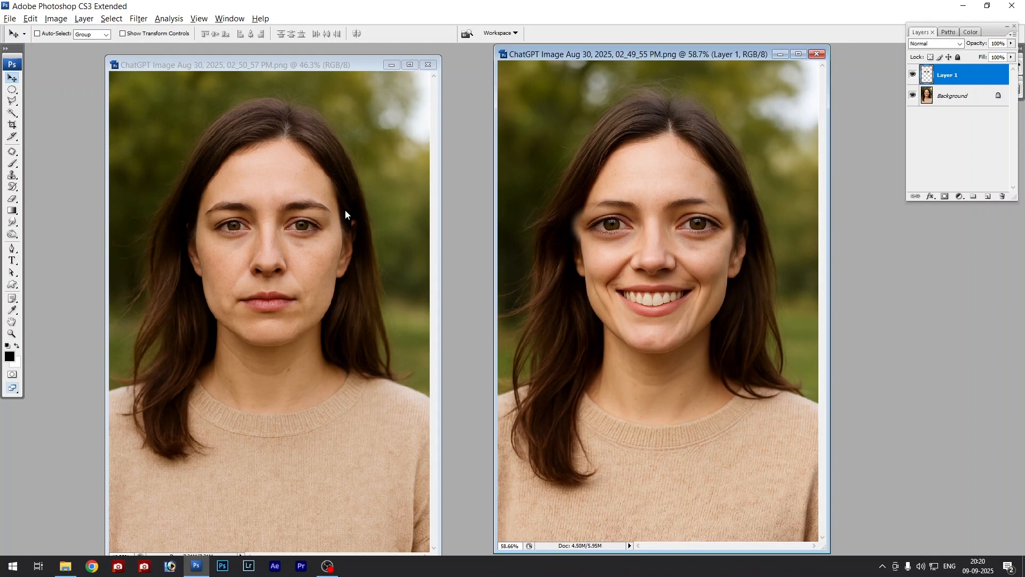
pyautogui.moveTo(316, 76); pyautogui.dragTo(316, 70)
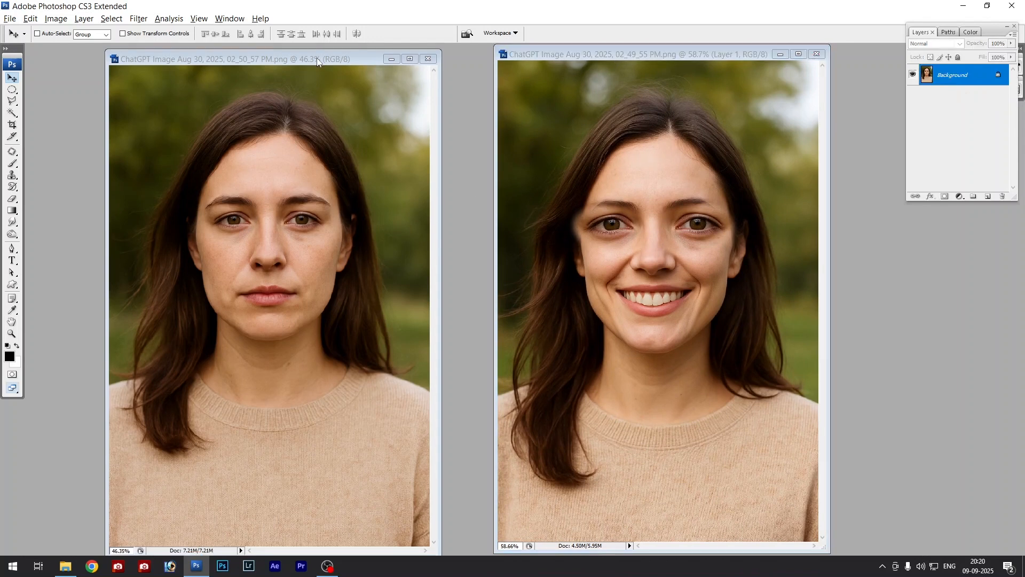
# - Check the pixel dimensions and resolution of the neutral and smiling portraits in Image Size
pyautogui.hotkey('ctrl', 'alt', 'i')
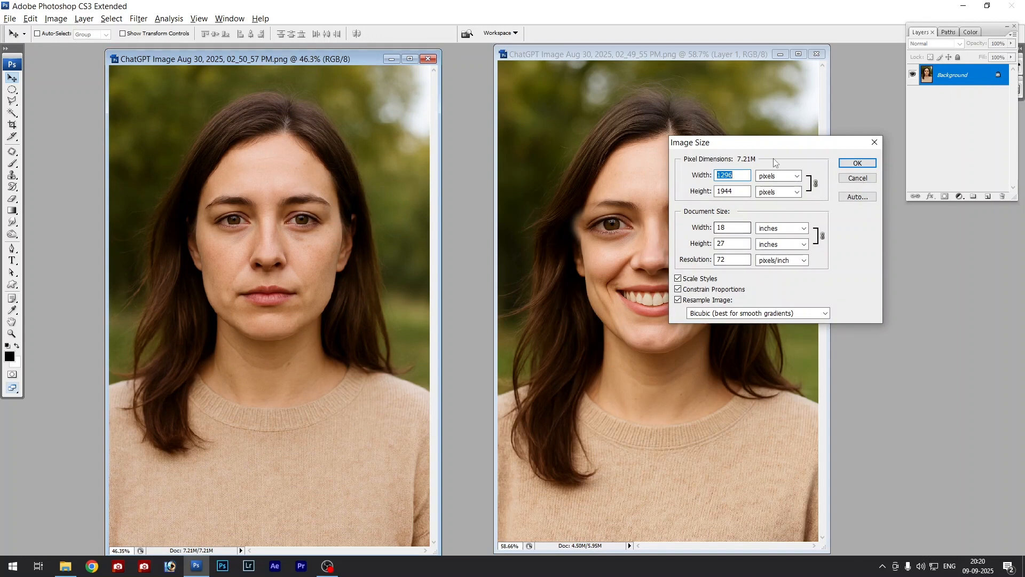
pyautogui.press('Escape')
pyautogui.click(747, 102)
pyautogui.hotkey('ctrl', 'alt', 'i')
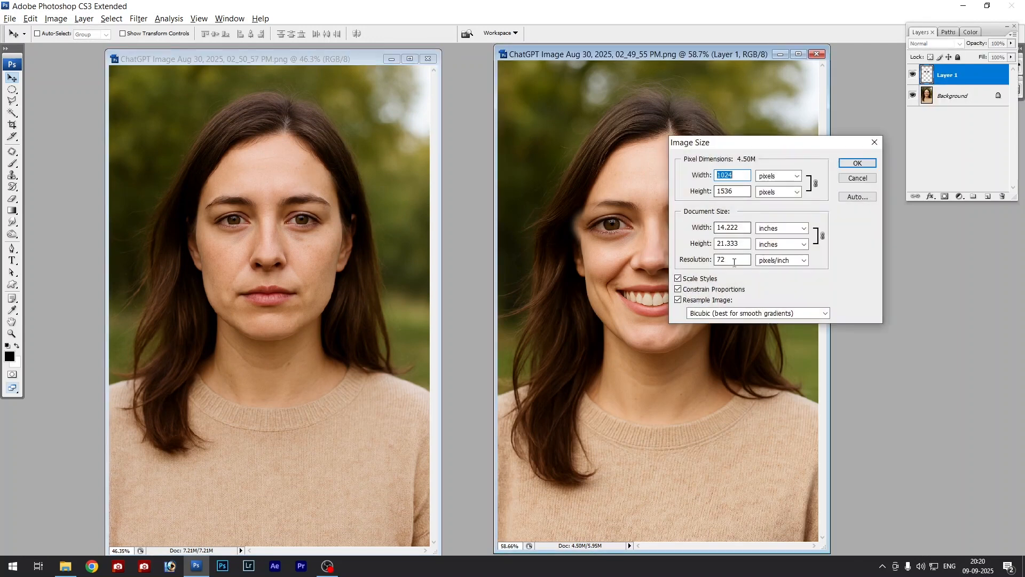
pyautogui.doubleClick(730, 262)
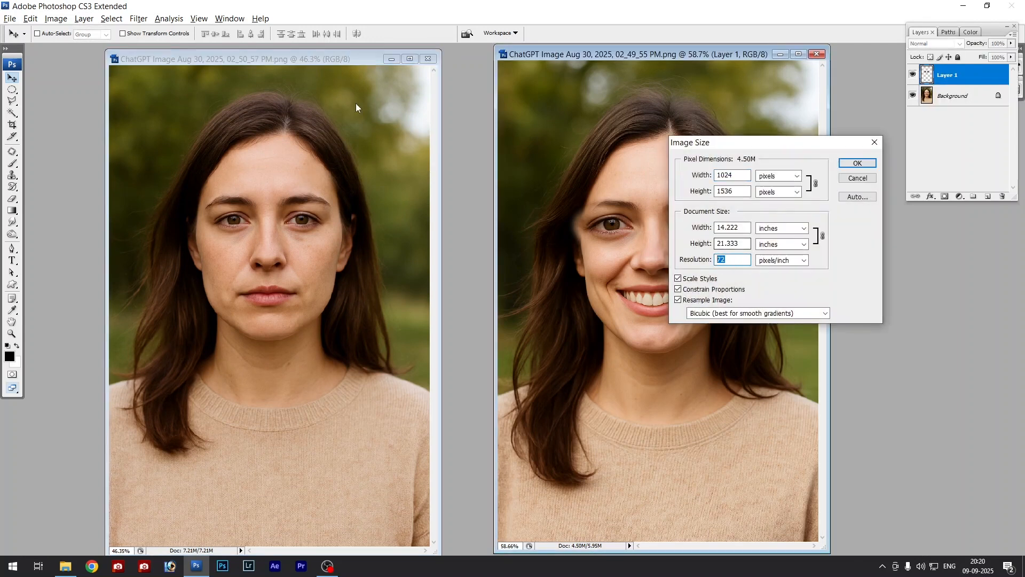
pyautogui.press('Escape')
# - Compare the document width, height and resolution of the two portraits, leaving their image sizes unedited
pyautogui.click(345, 72)
pyautogui.hotkey('ctrl', 'alt', 'i')
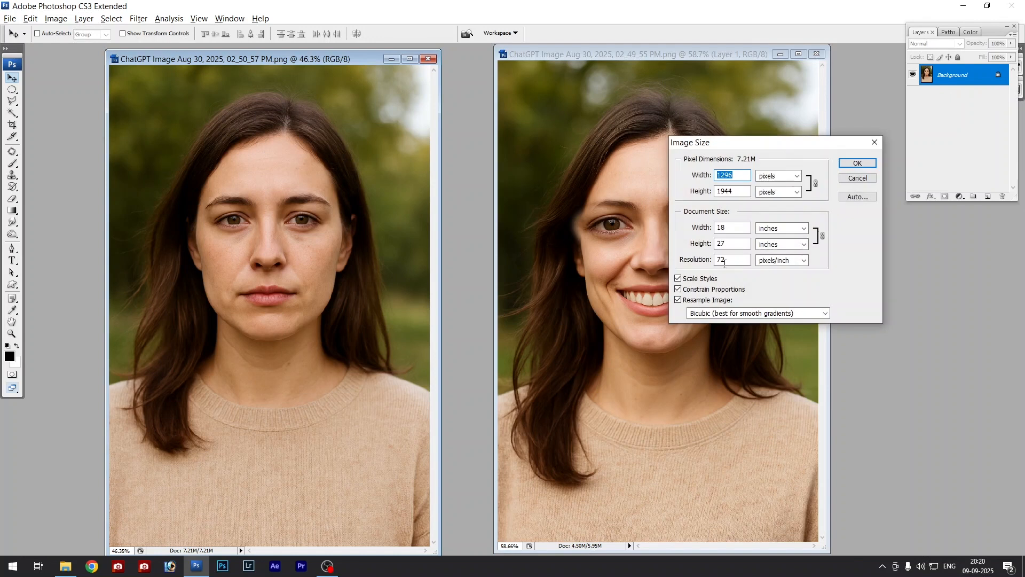
pyautogui.doubleClick(731, 260)
pyautogui.doubleClick(729, 228)
pyautogui.doubleClick(718, 244)
pyautogui.press('Escape')
pyautogui.click(734, 225)
pyautogui.hotkey('ctrl', 'alt', 'i')
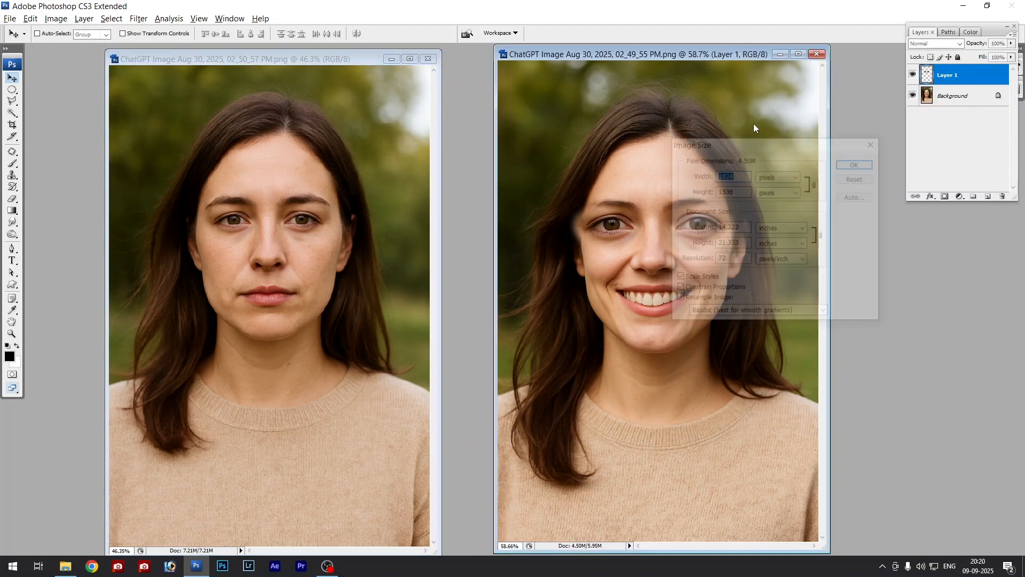
pyautogui.doubleClick(732, 228)
pyautogui.doubleClick(729, 244)
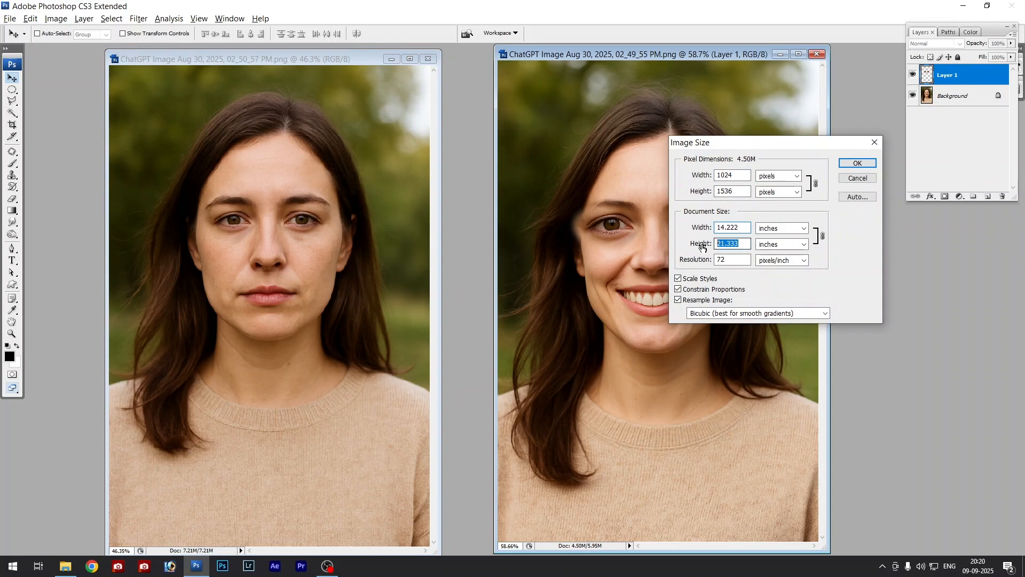
pyautogui.moveTo(732, 259); pyautogui.dragTo(707, 260)
pyautogui.moveTo(744, 227); pyautogui.dragTo(658, 247)
pyautogui.press('Escape')
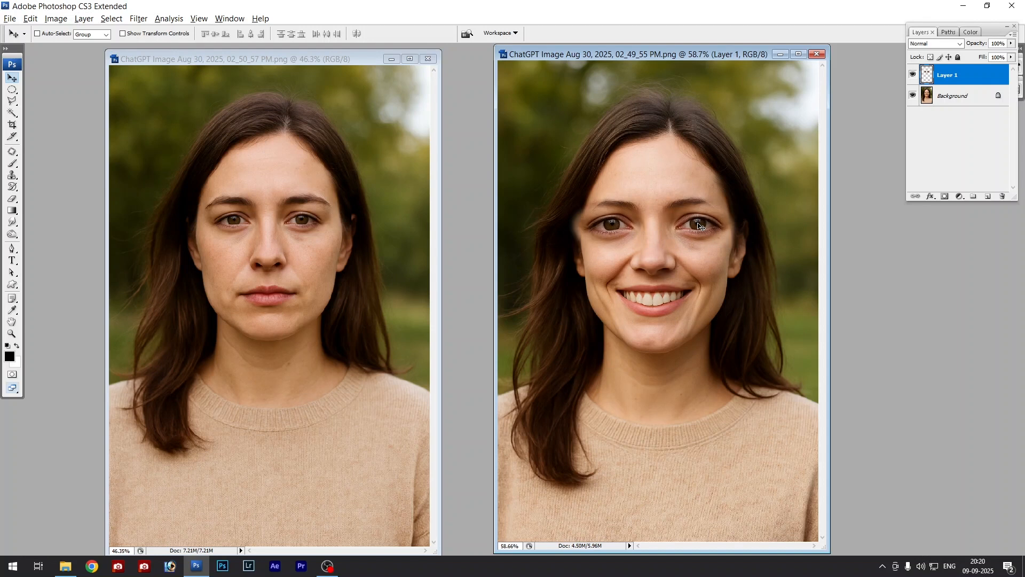
# - Scale the pasted eyes in the smiling portrait proportionally about their centre to about 79.7% with Free Transform
pyautogui.press('f')
pyautogui.press('f')
pyautogui.hotkey('ctrl', '+')
pyautogui.hotkey('ctrl', '+')
pyautogui.hotkey('ctrl', '+')
pyautogui.scroll(5, 572, 422)
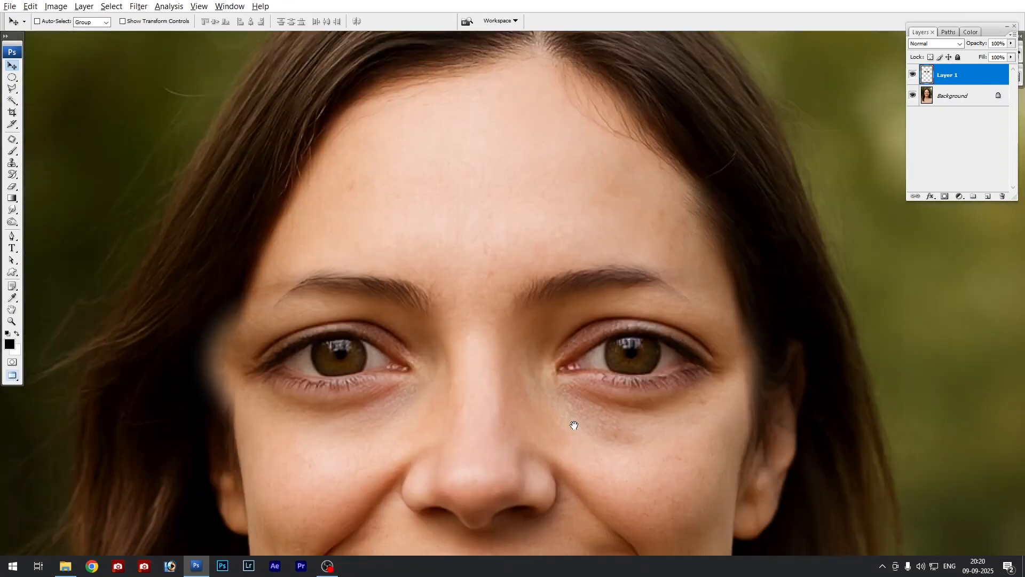
pyautogui.hotkey('ctrl', 't')
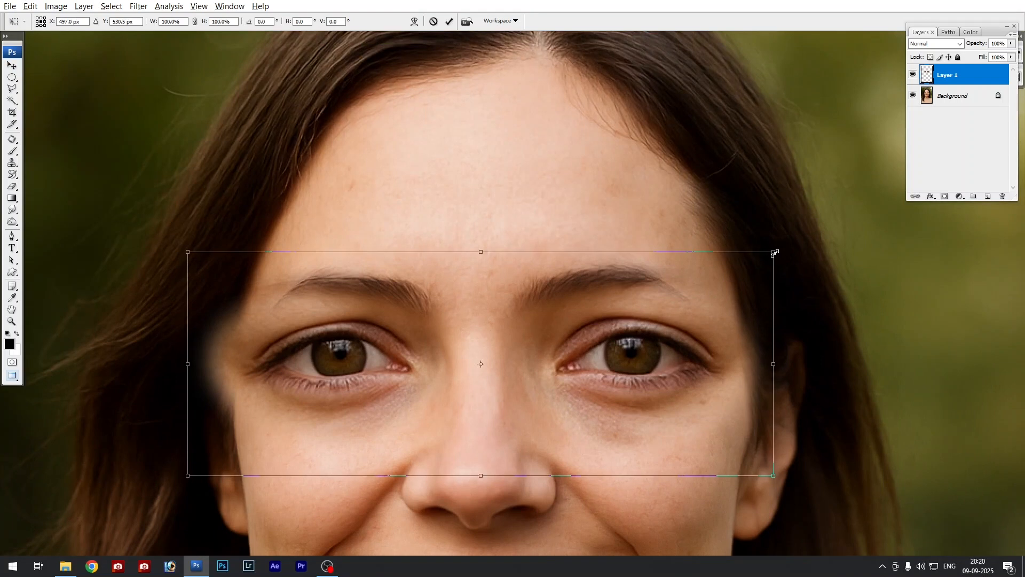
pyautogui.moveTo(779, 252); pyautogui.dragTo(721, 284)
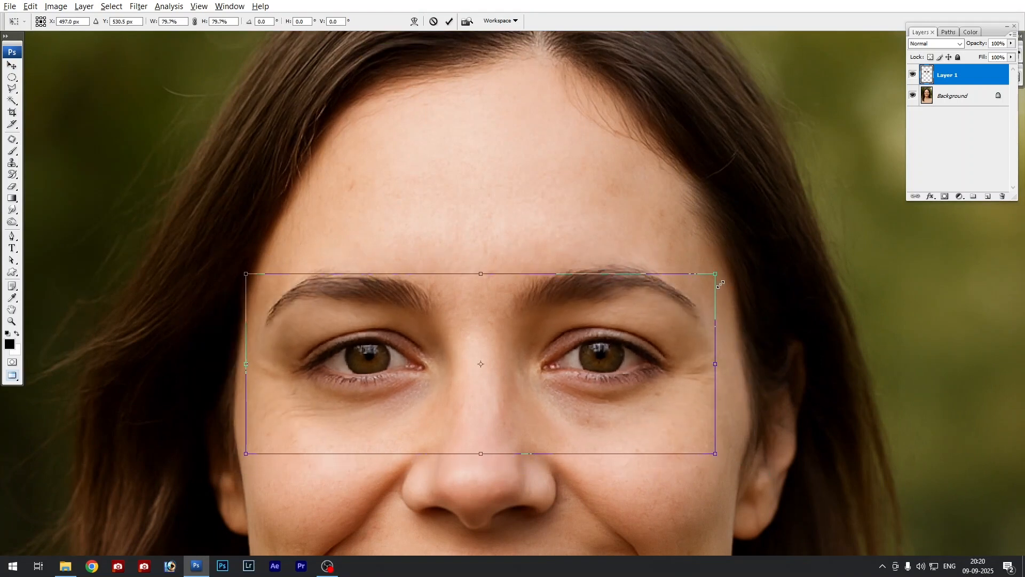
pyautogui.press('Return')
# - Lower the pasted eyes layer to 47% opacity and shift it slightly to line up with the closed eyes
pyautogui.click(1012, 43)
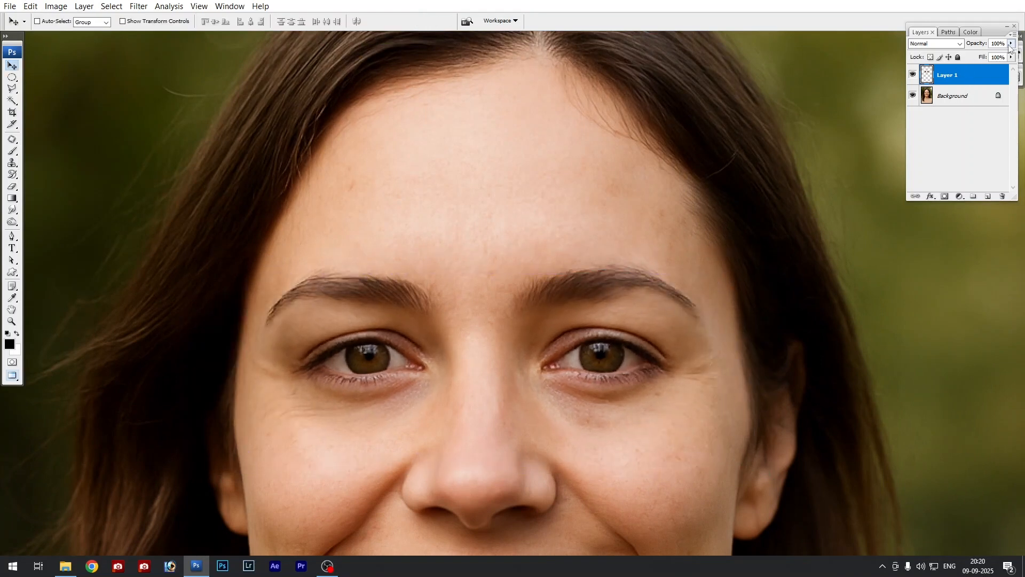
pyautogui.moveTo(1011, 54); pyautogui.dragTo(983, 54)
pyautogui.moveTo(589, 353); pyautogui.dragTo(587, 358)
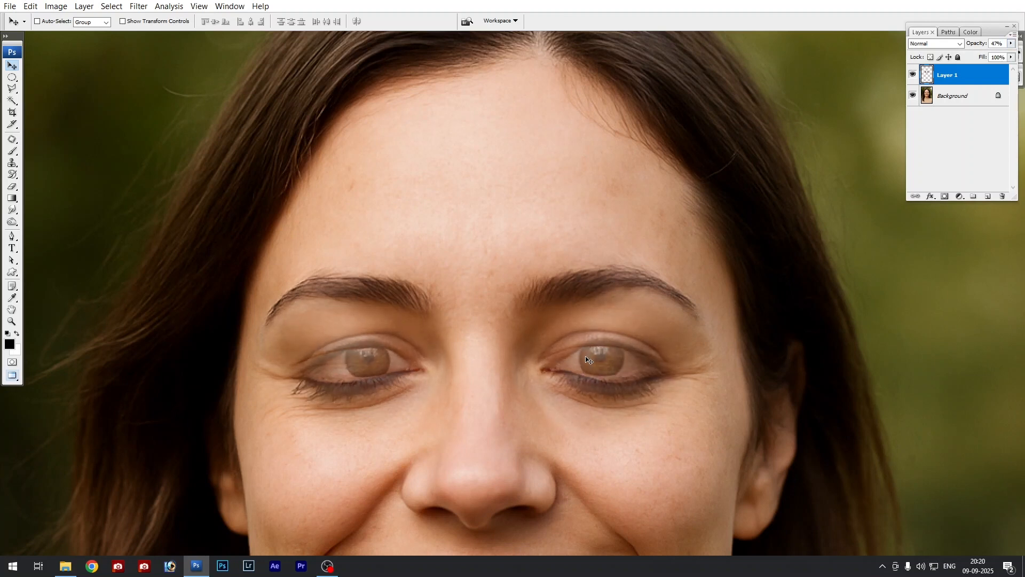
# - Check the pasted eyes' alignment at 100% and 49% opacity, finishing with the layer at 100%
pyautogui.click(1012, 43)
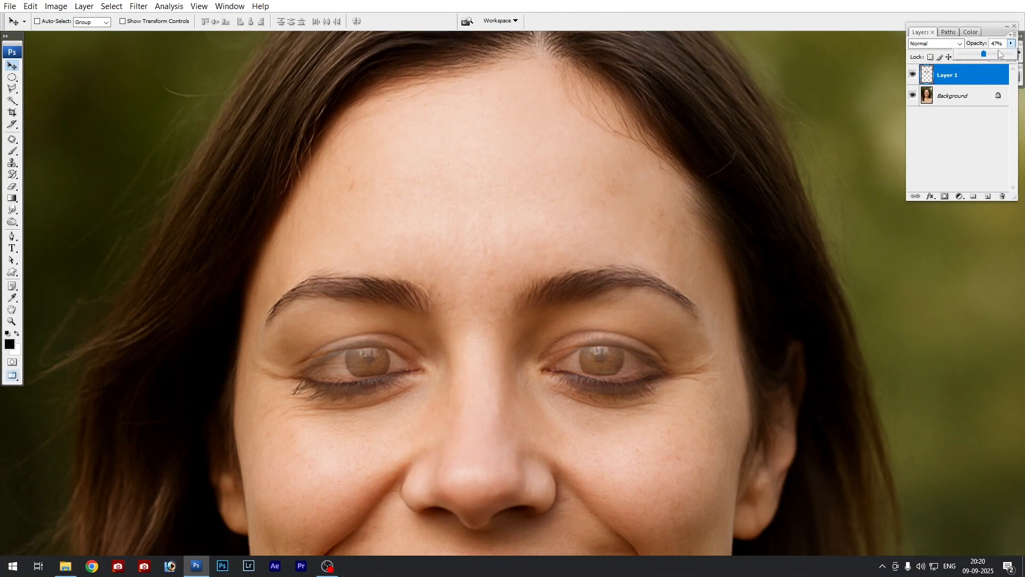
pyautogui.moveTo(986, 55)
pyautogui.mouseDown()
pyautogui.moveTo(1014, 55)
pyautogui.moveTo(986, 52)
pyautogui.mouseUp()
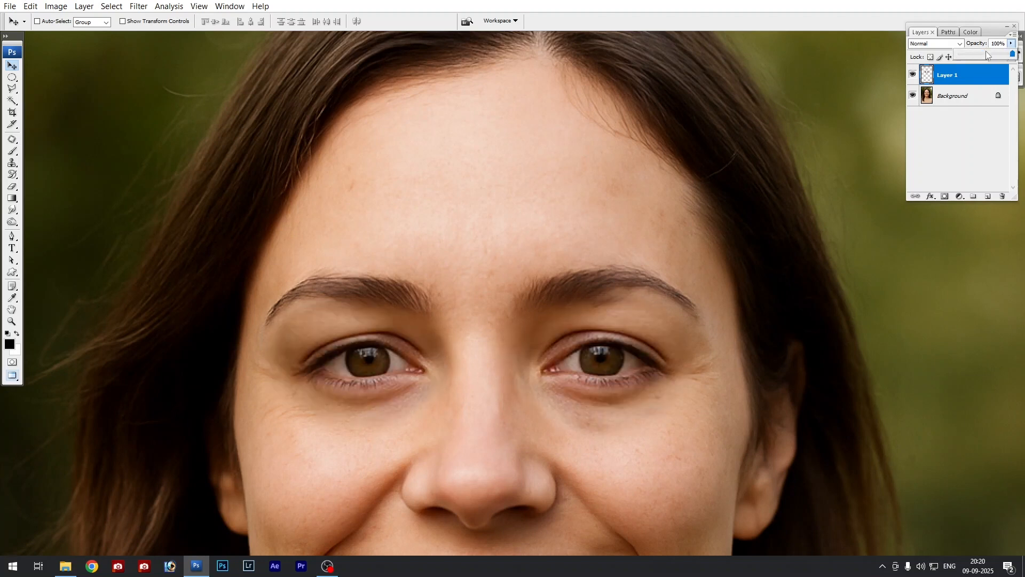
pyautogui.click(554, 337)
pyautogui.rightClick(559, 337)
pyautogui.click(571, 340)
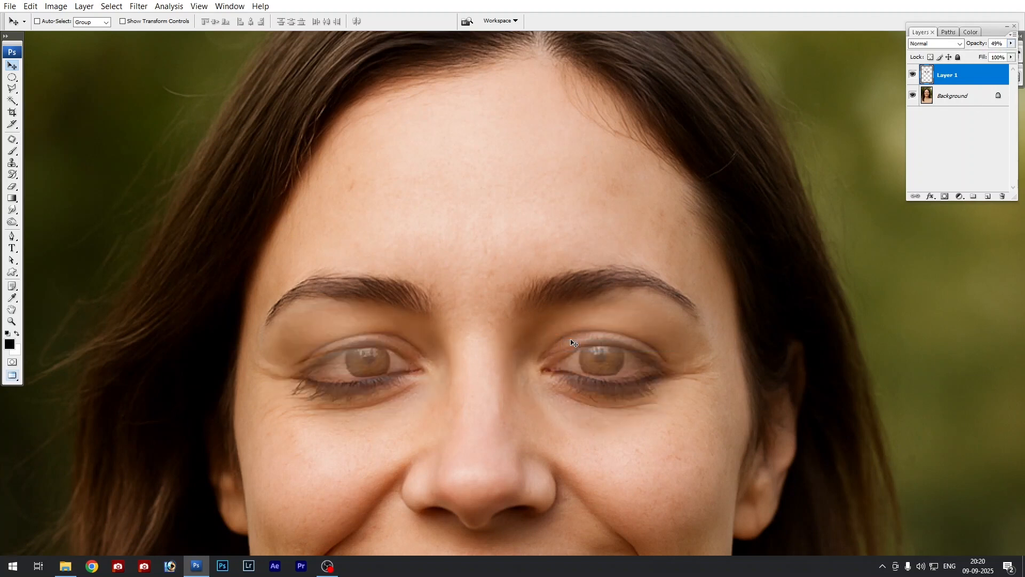
pyautogui.press('0')
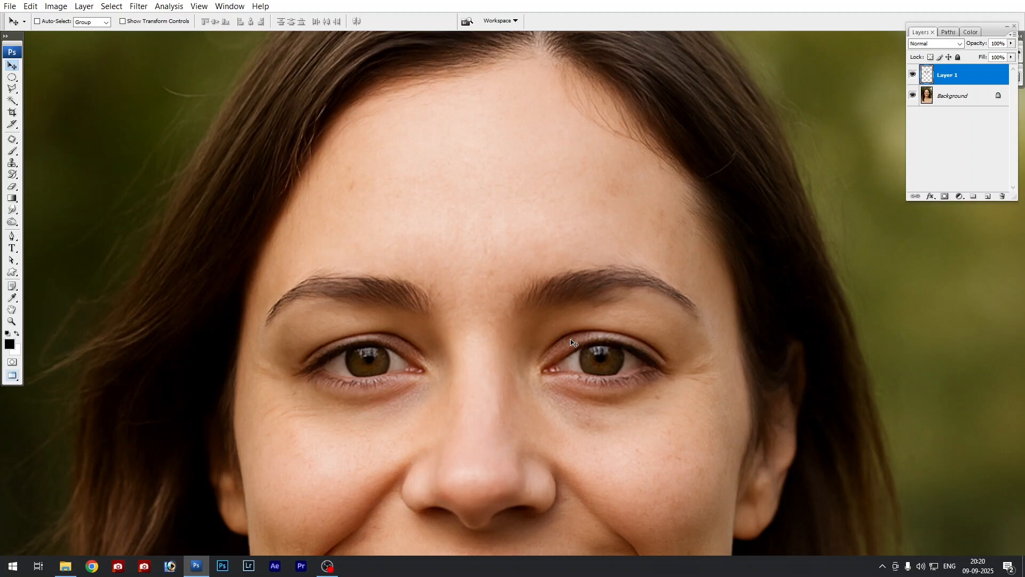
# - View the whole smiling portrait, and bring it back to a floating window beside the neutral portrait
pyautogui.press('e')
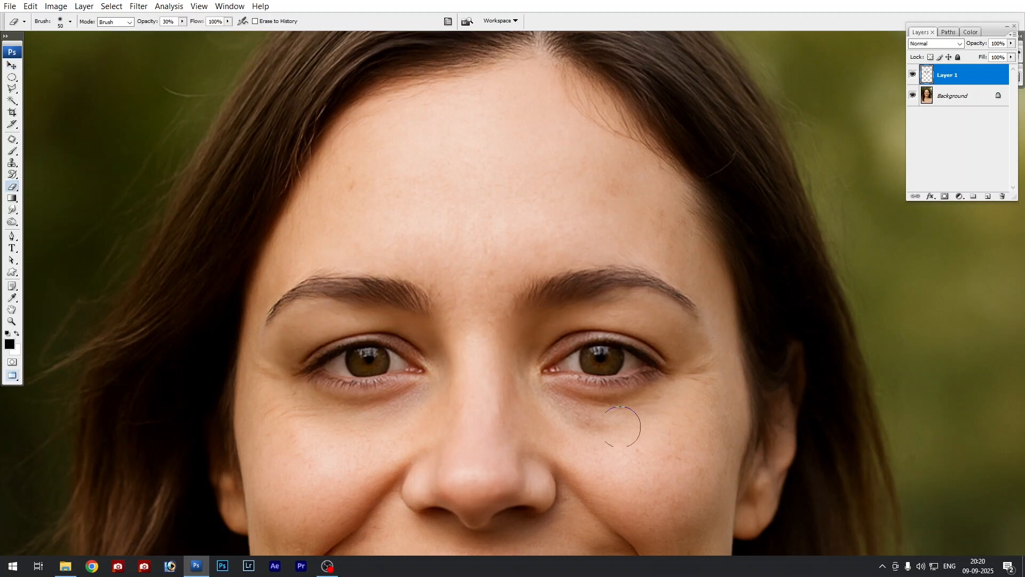
pyautogui.hotkey('ctrl', '0')
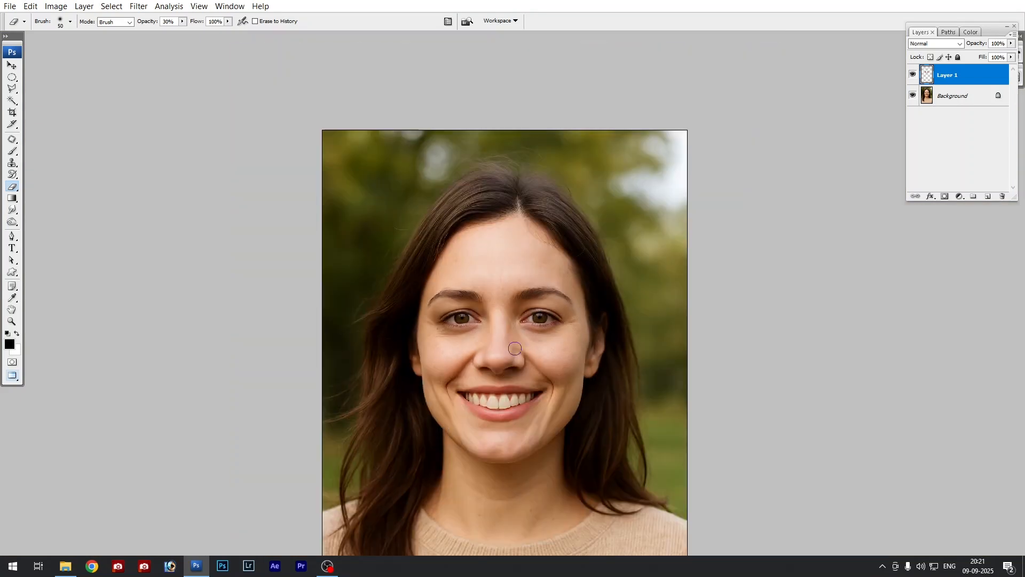
pyautogui.press('v')
pyautogui.press('f')
pyautogui.press('f')
pyautogui.click(427, 229)
pyautogui.click(550, 219)
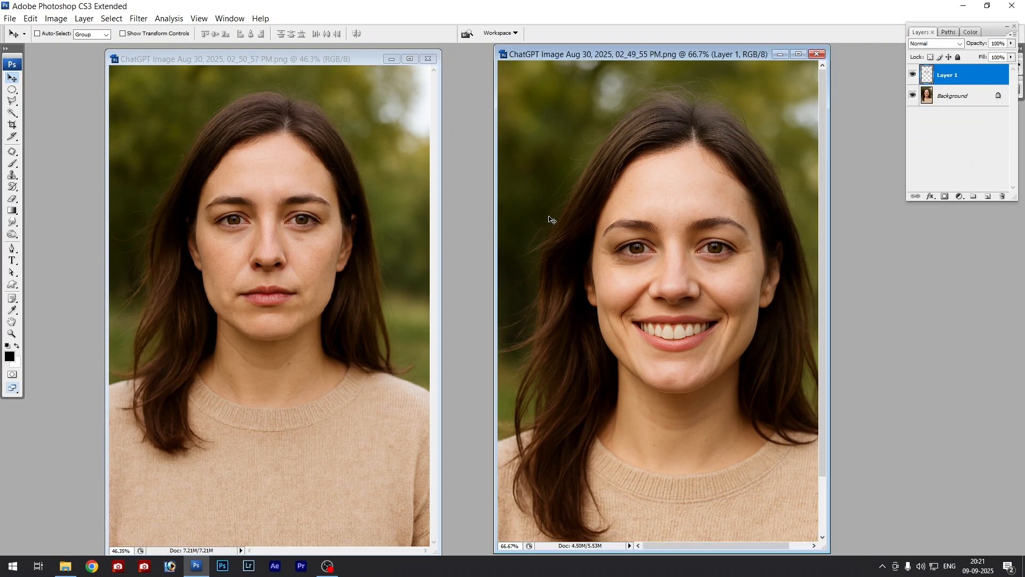
# - Reposition the two portrait windows side by side and make the smiling portrait active
pyautogui.moveTo(603, 56); pyautogui.dragTo(617, 57)
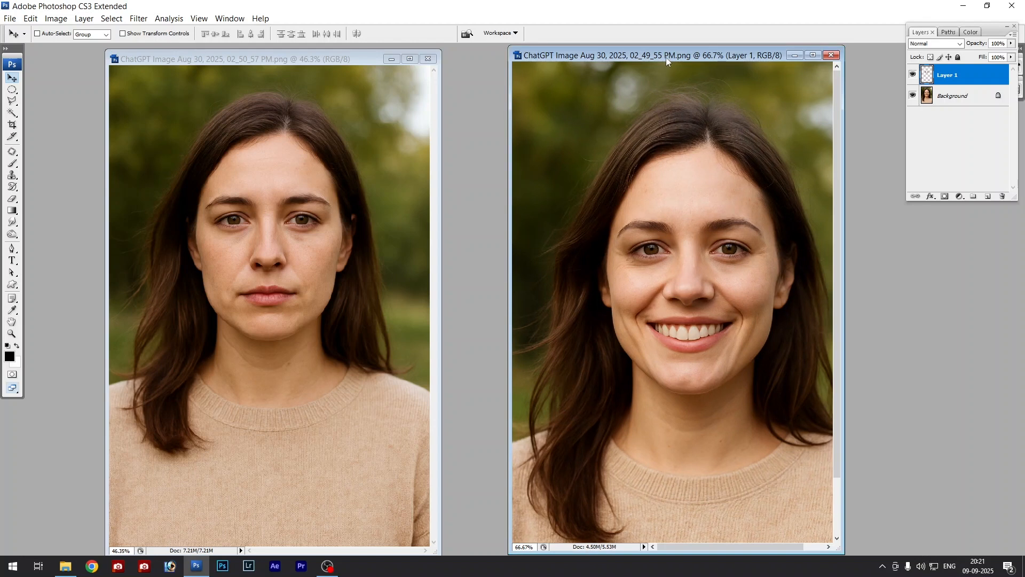
pyautogui.moveTo(668, 55)
pyautogui.mouseDown()
pyautogui.moveTo(647, 54)
pyautogui.moveTo(665, 55)
pyautogui.mouseUp()
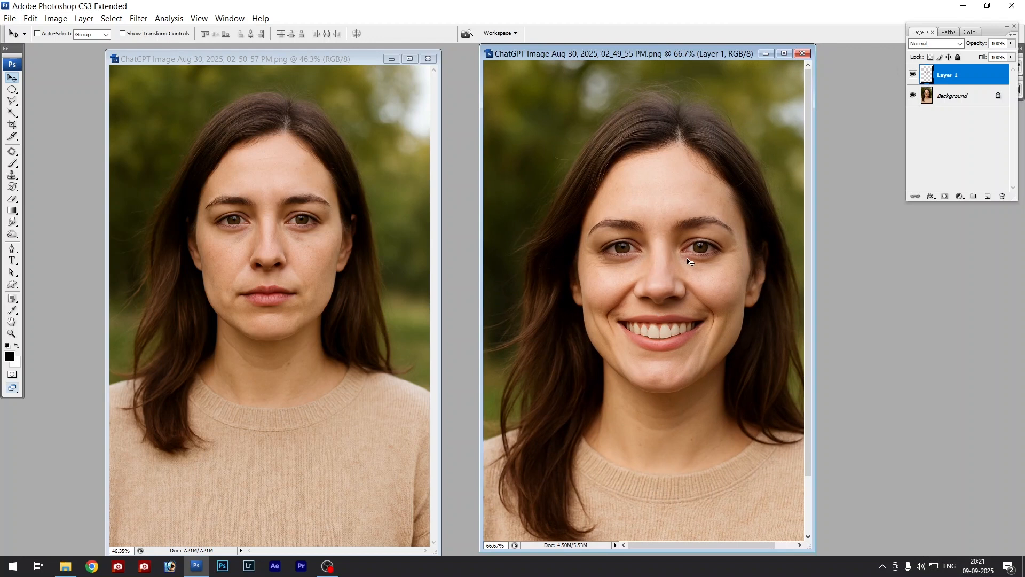
pyautogui.moveTo(357, 59); pyautogui.dragTo(347, 59)
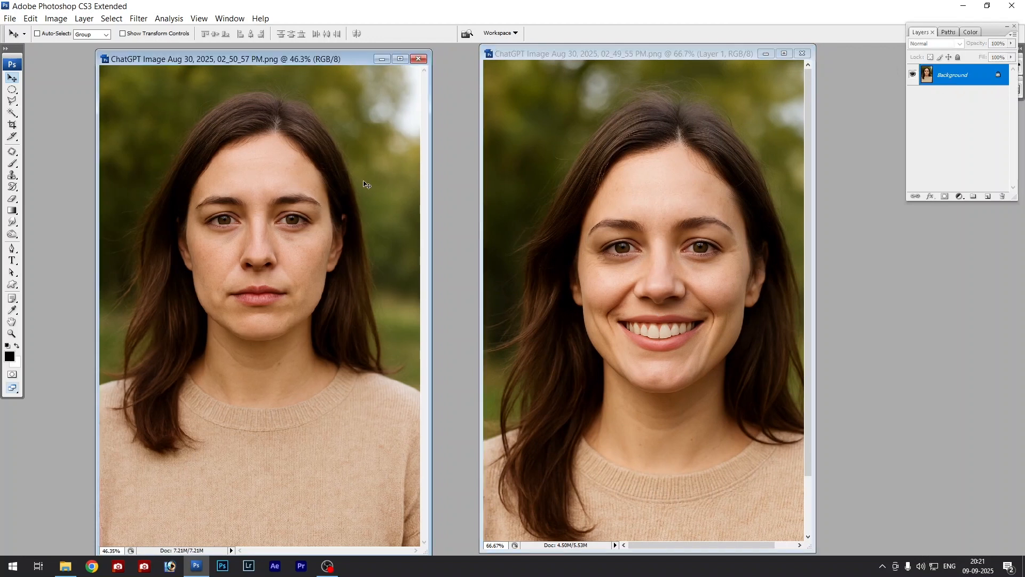
pyautogui.click(676, 168)
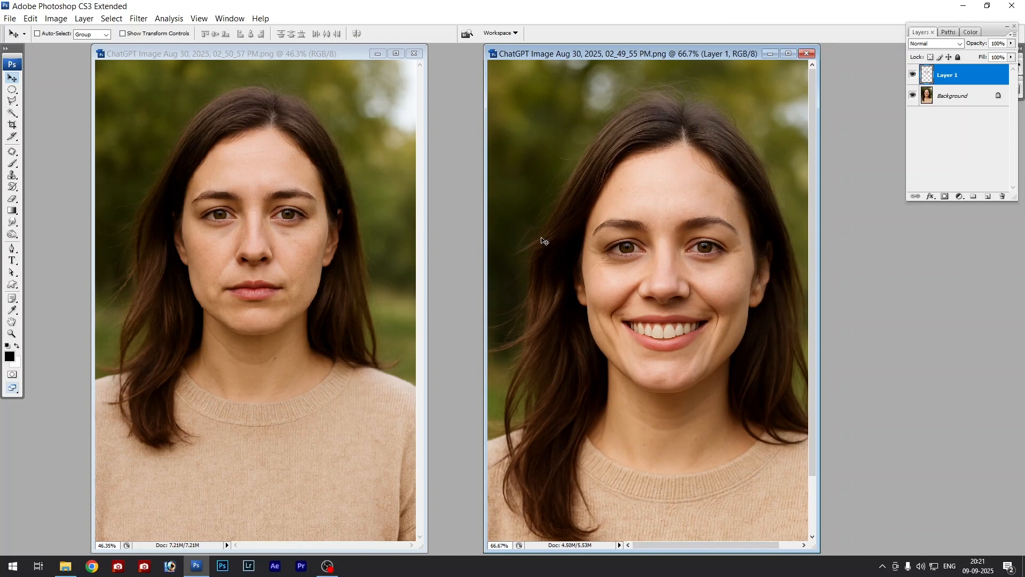